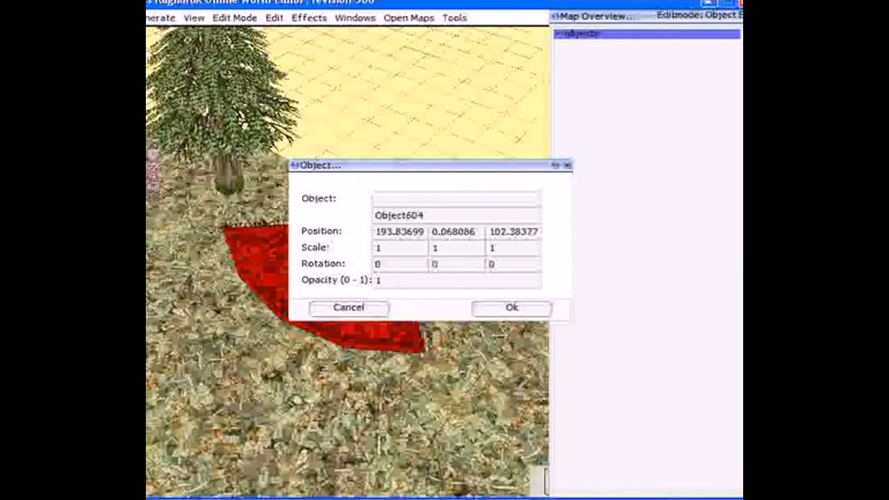
Close the object's properties so the curved flower-bed model can be chosen
key("Return")
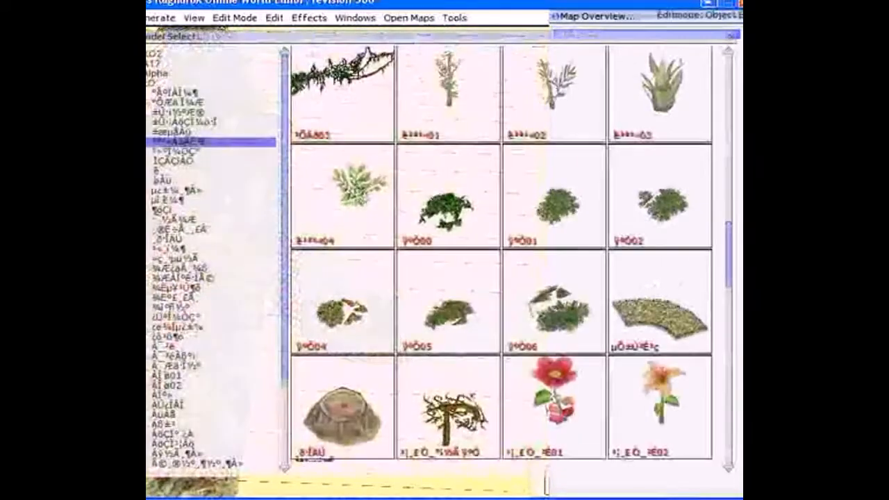
Place the curved flower bed on the grass and nudge it up and to the right
left_click(326, 291)
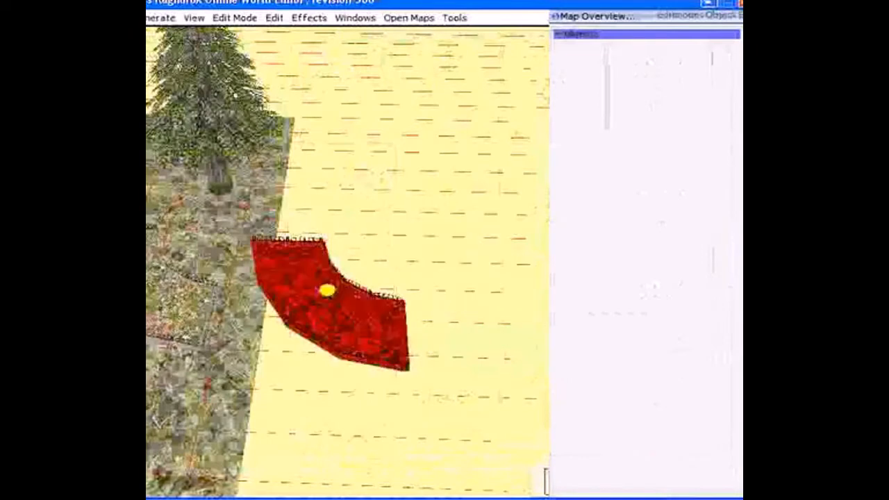
left_click_drag(325, 290, 327, 289)
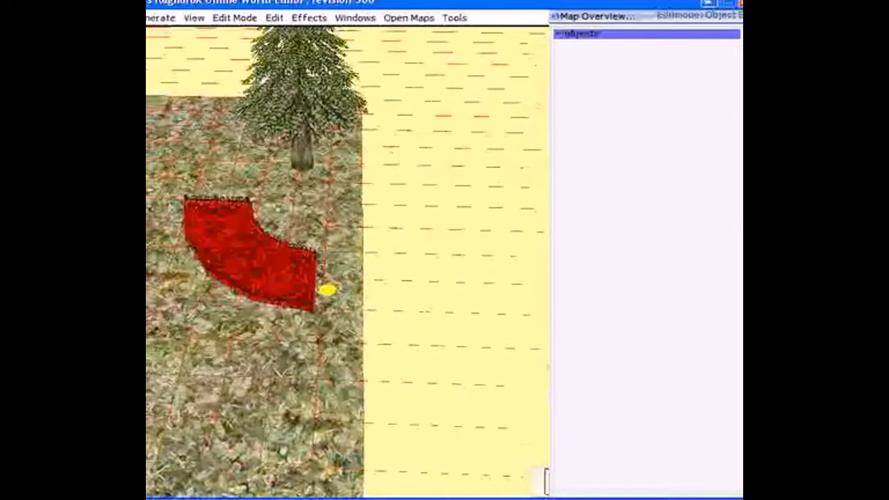
left_click_drag(327, 291, 328, 288)
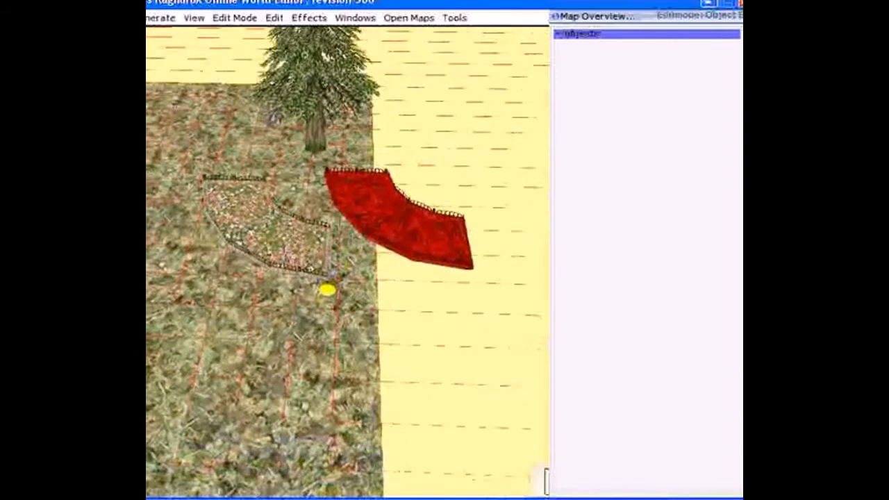
Duplicate the flower bed with Ctrl+V and move the two copies into position nearby
key("ctrl+v")
left_click_drag(327, 291, 318, 288)
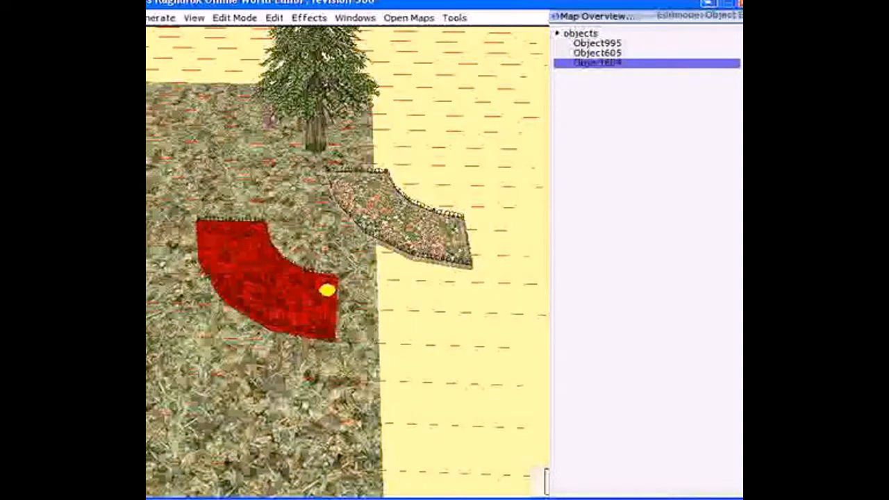
left_click(399, 215)
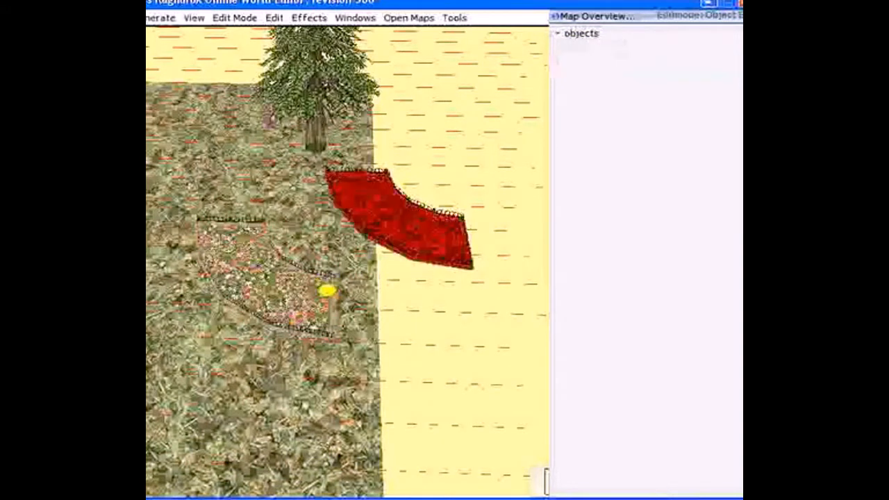
left_click_drag(399, 215, 451, 385)
scroll(327, 290, "down", 3)
scroll(326, 290, "up", 2)
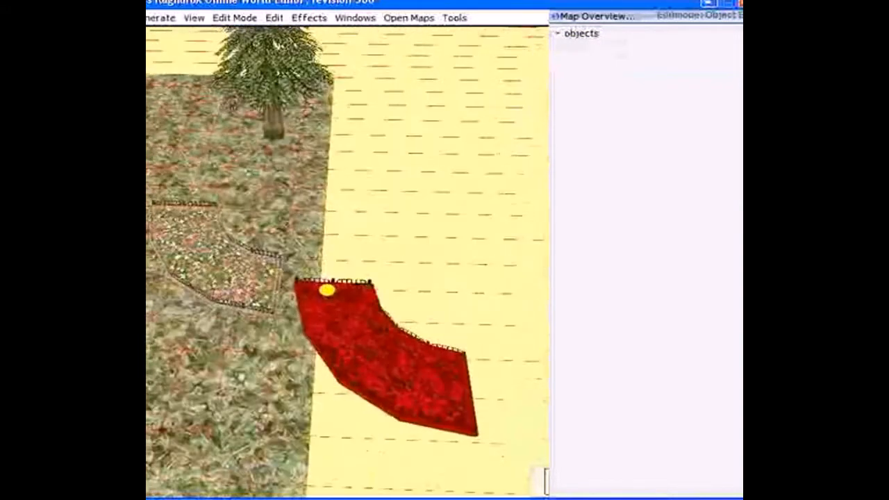
double_click(327, 290)
type("90")
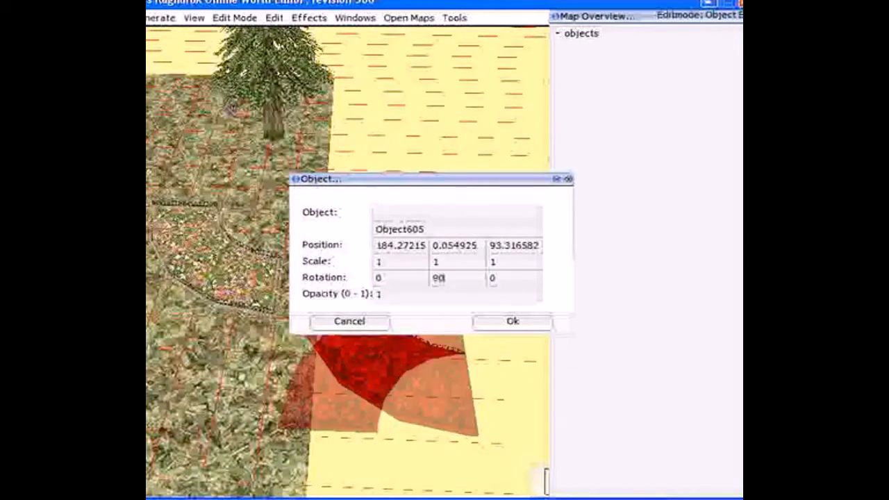
Set the second bed's Y rotation to 90 degrees and move it up beside the first
key("BackSpace")
key("BackSpace")
type("45")
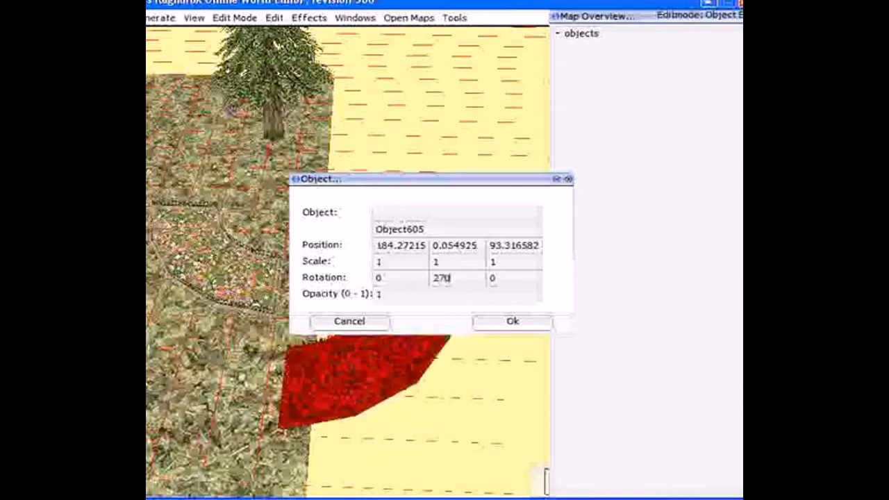
left_click(513, 321)
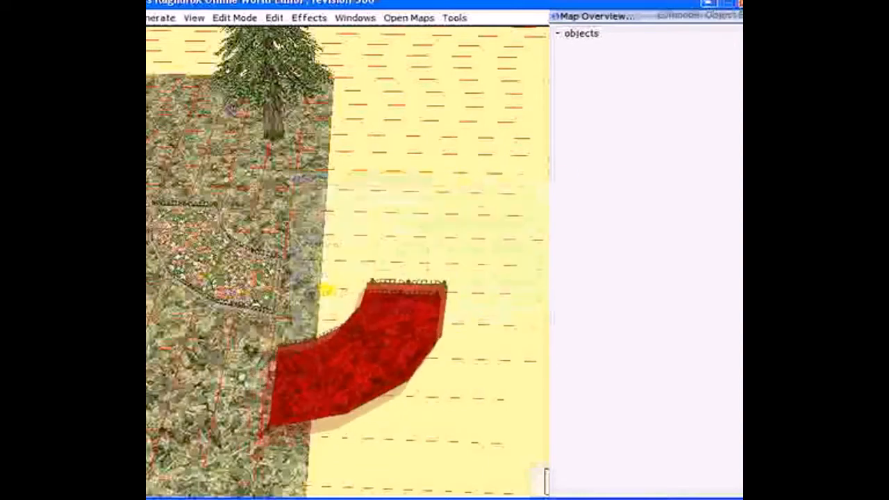
left_click_drag(368, 351, 354, 260)
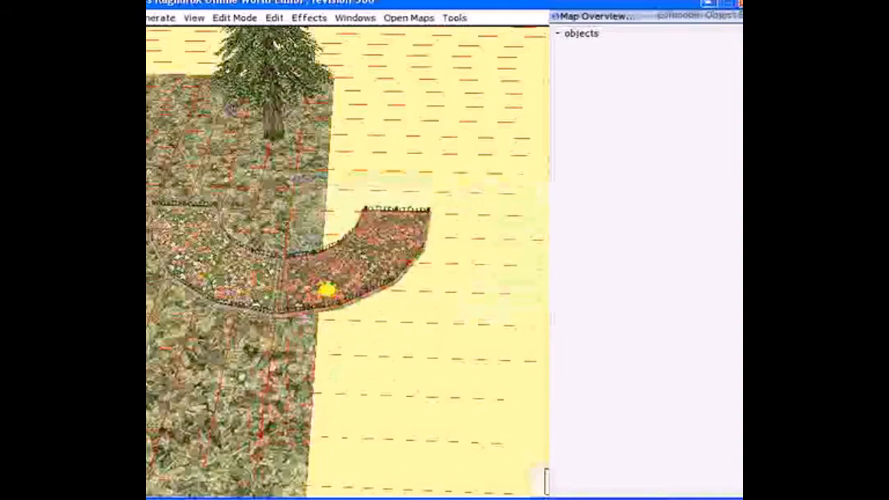
scroll(326, 290, "up", 3)
scroll(326, 290, "up", 3)
scroll(327, 290, "up", 3)
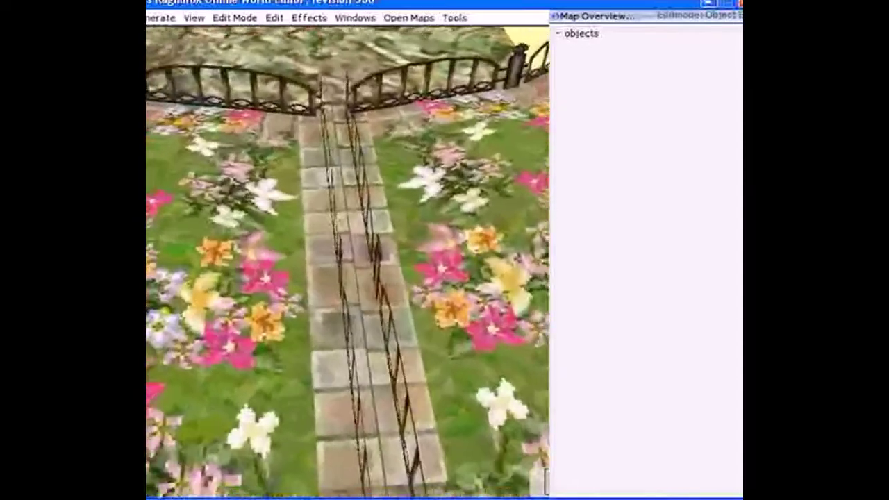
Orbit around the joined flower bed to inspect it and select the second bed
right_click_drag(326, 486, 327, 389)
scroll(327, 355, "down", 3)
scroll(326, 356, "down", 2)
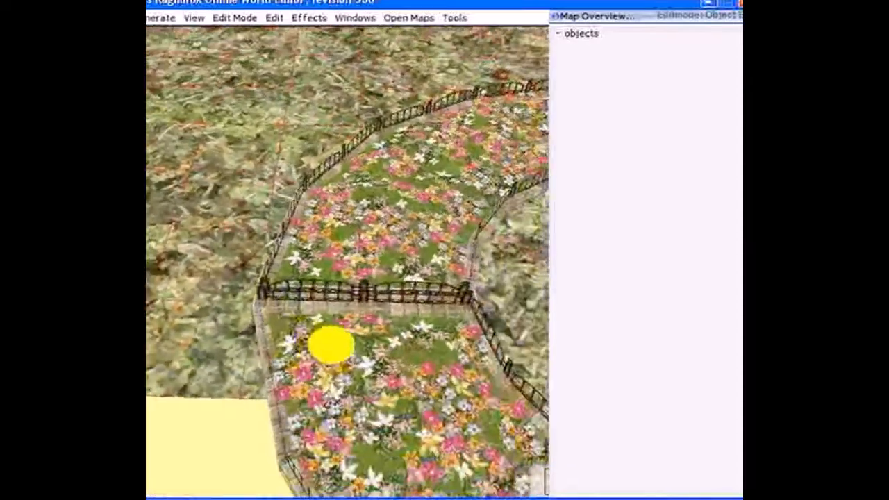
right_click_drag(332, 343, 327, 341)
scroll(327, 341, "down", 3)
scroll(327, 343, "down", 2)
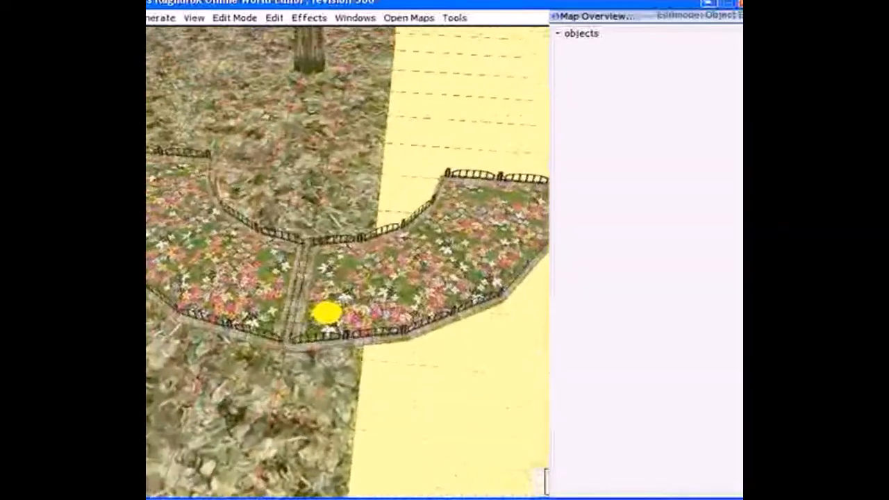
right_click_drag(326, 299, 326, 309)
left_click(326, 313)
scroll(327, 312, "up", 2)
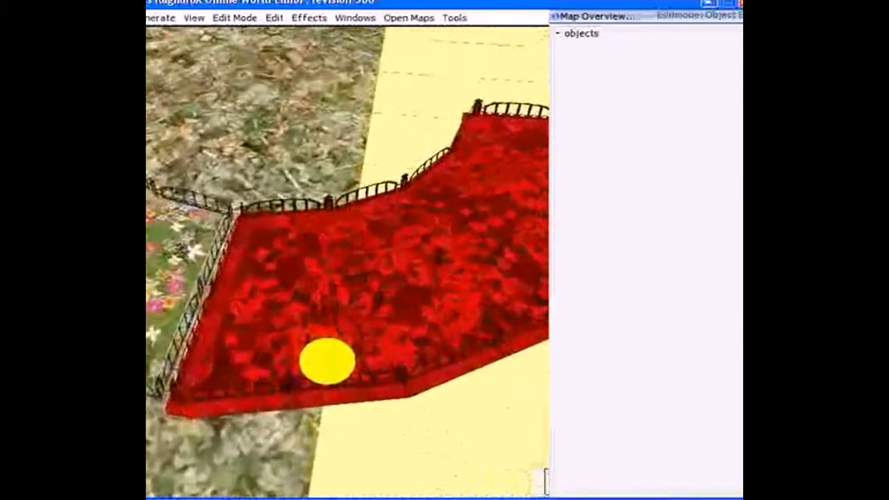
scroll(327, 361, "up", 3)
scroll(327, 422, "up", 2)
scroll(326, 429, "down", 2)
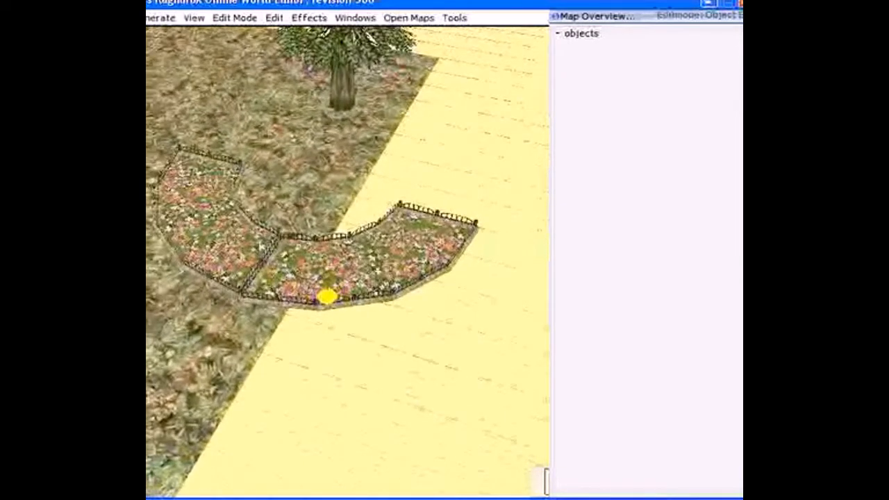
left_click(327, 296)
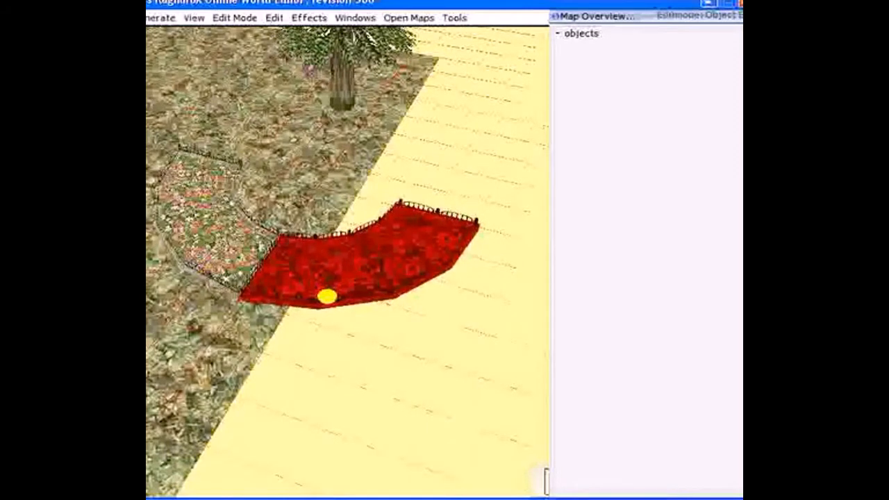
scroll(327, 297, "up", 2)
scroll(327, 306, "up", 2)
scroll(327, 333, "up", 2)
scroll(327, 352, "down", 2)
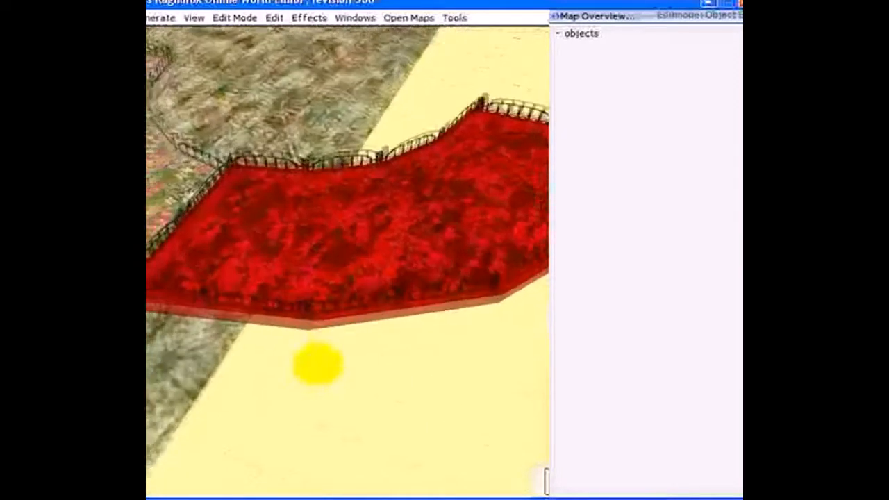
Slide the second flower bed up and down until its fence settles against the first bed
mouse_move(317, 363)
right_mouse_down()
mouse_move(327, 373)
mouse_move(327, 318)
right_mouse_up()
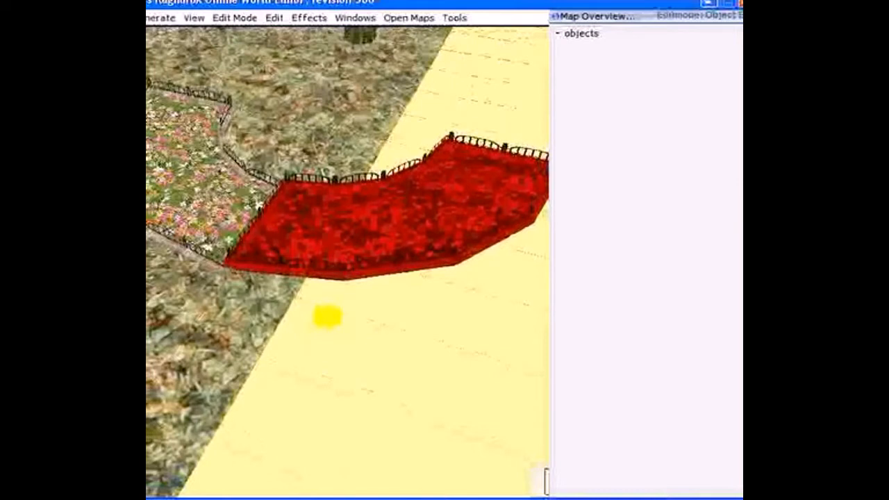
left_click_drag(327, 317, 327, 317)
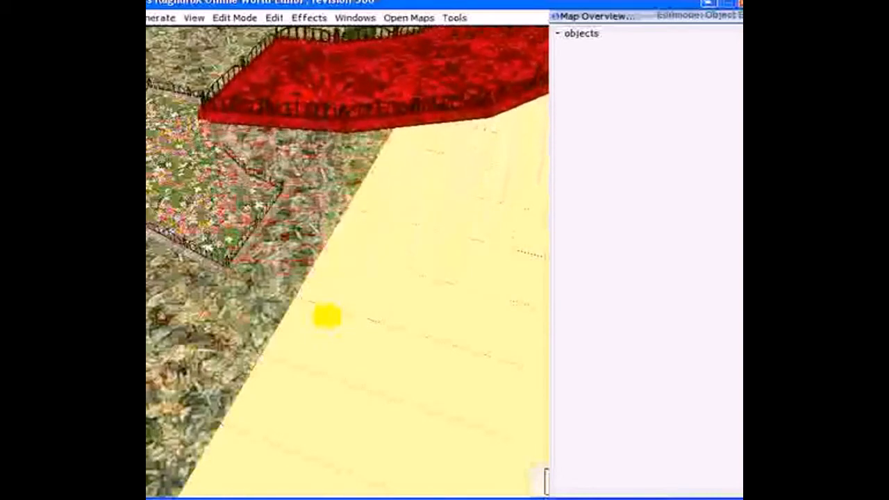
scroll(327, 317, "down", 3)
scroll(324, 292, "up", 2)
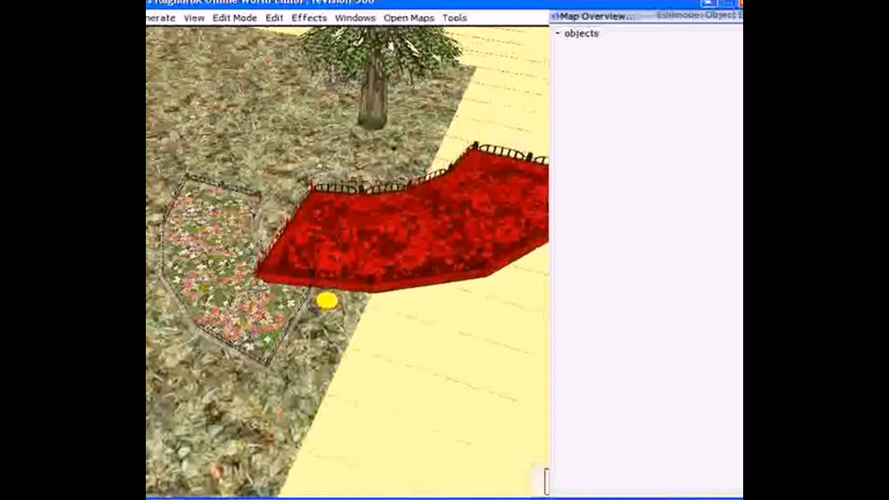
left_click_drag(327, 300, 327, 300)
scroll(327, 300, "up", 2)
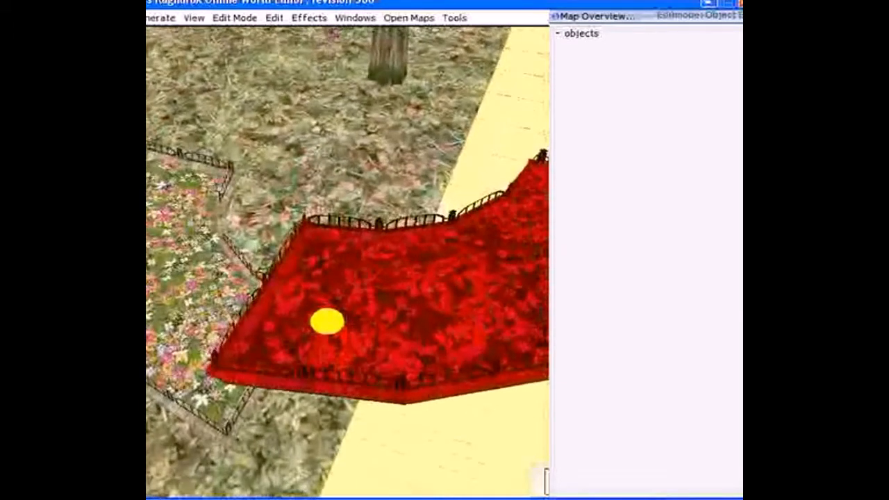
scroll(325, 319, "up", 2)
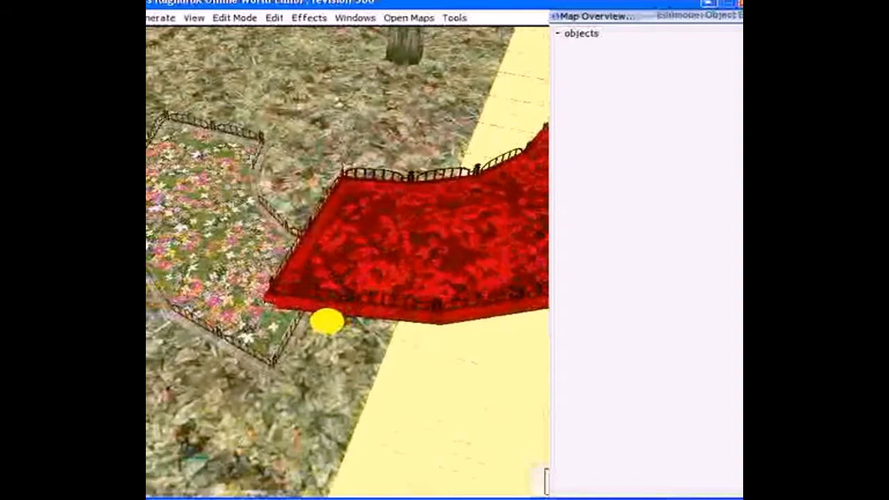
scroll(327, 316, "down", 3)
scroll(327, 306, "up", 3)
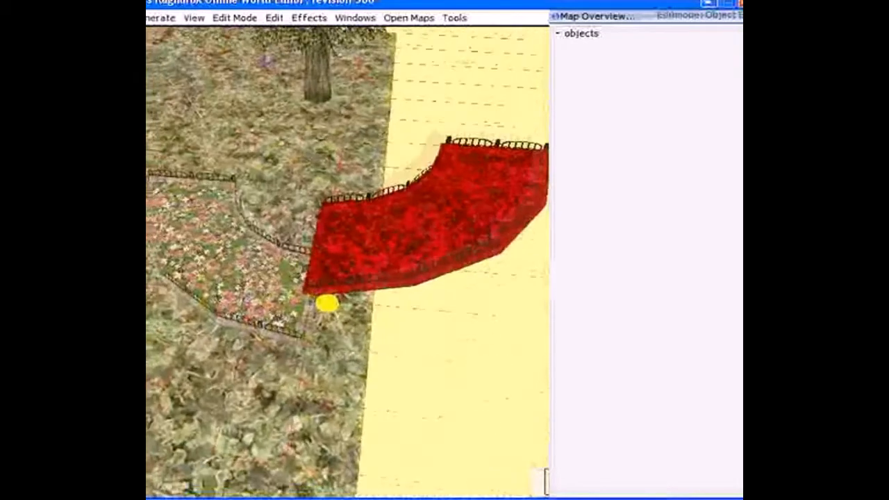
scroll(327, 299, "up", 2)
scroll(327, 318, "down", 1)
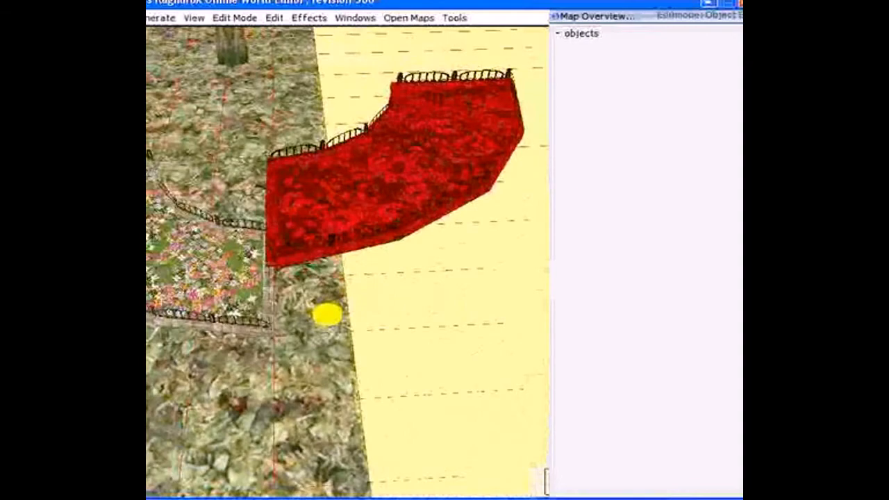
left_click_drag(327, 315, 327, 315)
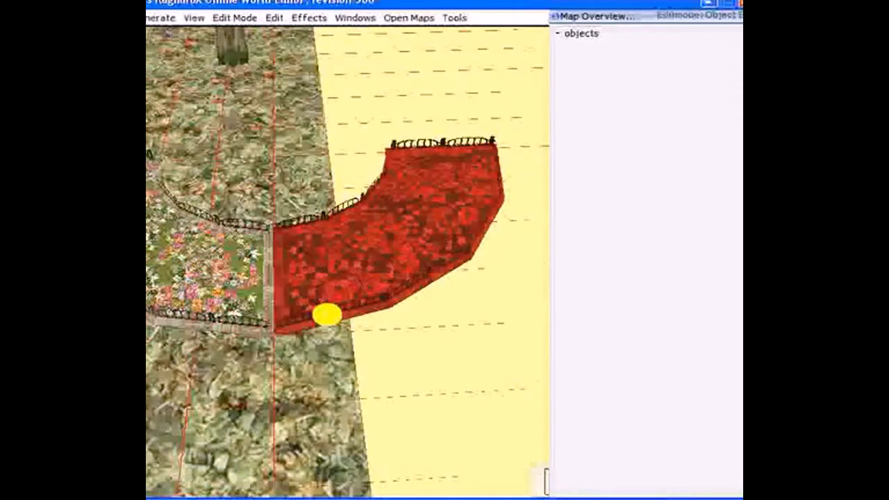
scroll(327, 315, "down", 4)
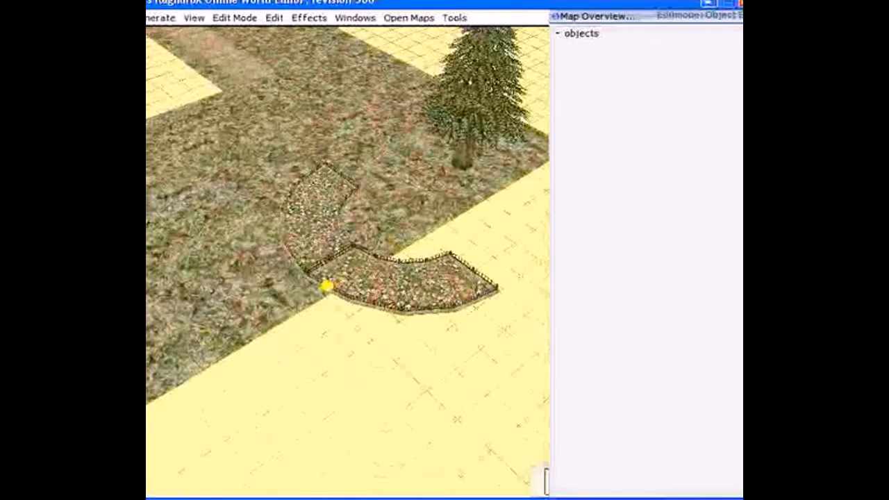
scroll(326, 285, "up", 3)
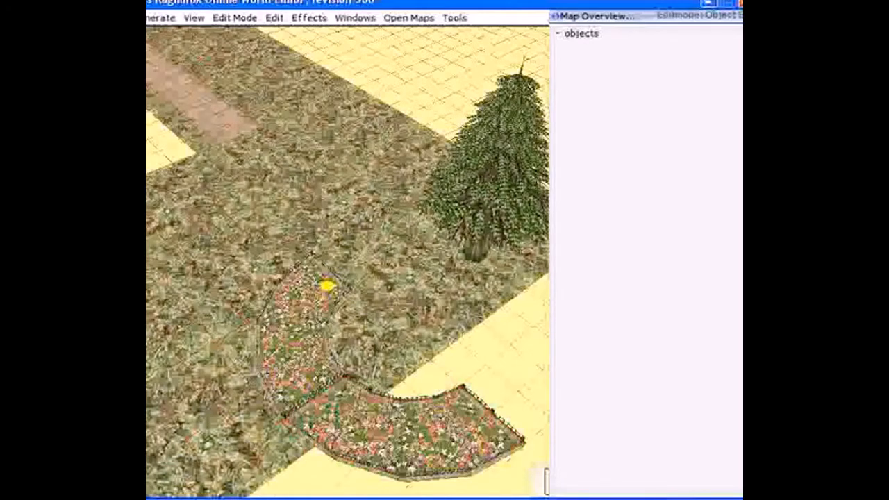
right_click_drag(326, 285, 327, 280, "shift")
scroll(327, 279, "up", 2)
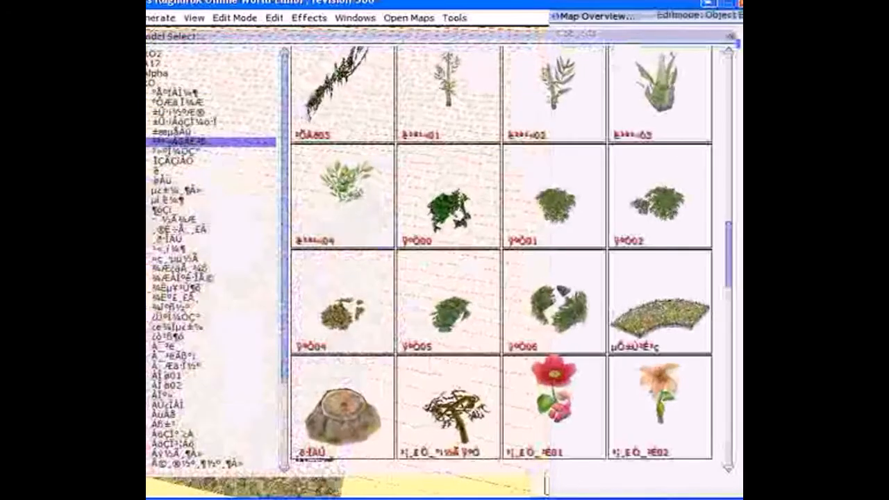
Browse the stone structures category in Model Select and choose a stone building model
key("Down")
key("Down")
key("Down")
key("Down")
key("Up")
key("Up")
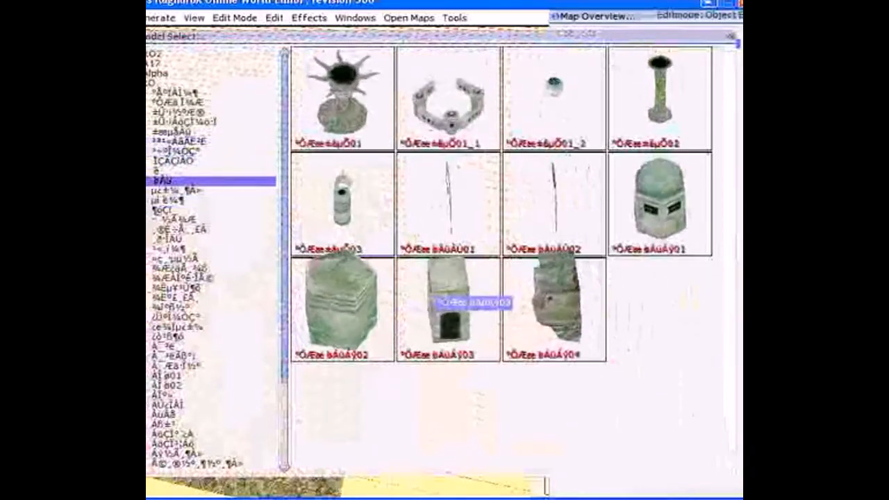
left_click(448, 305)
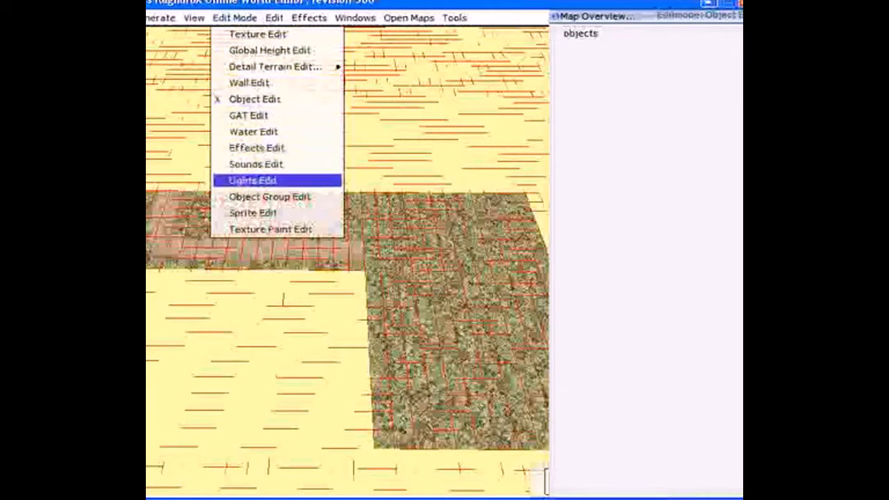
Switch to Lights Edit mode and dismiss the reopened editing-mode menu
left_click(254, 180)
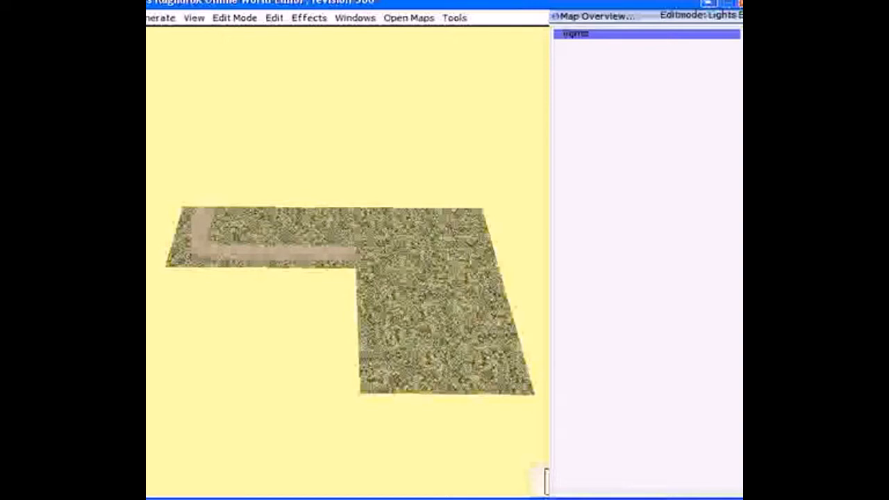
key("Right")
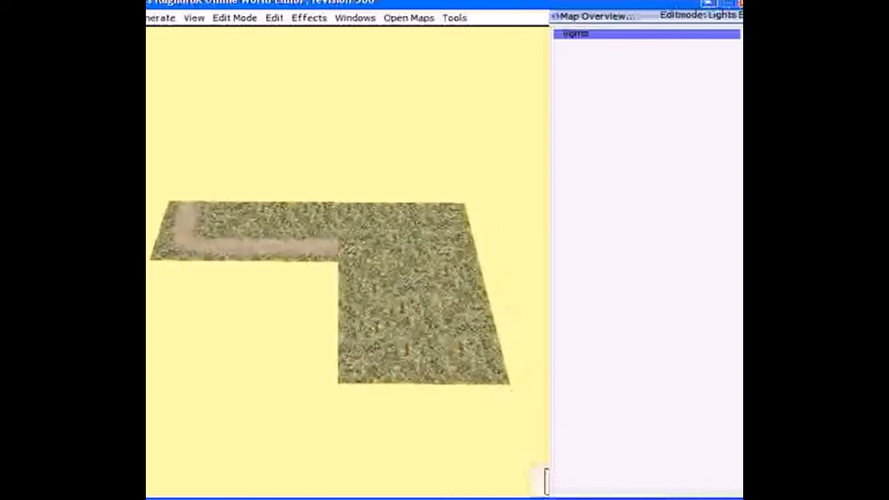
scroll(348, 278, "up", 3)
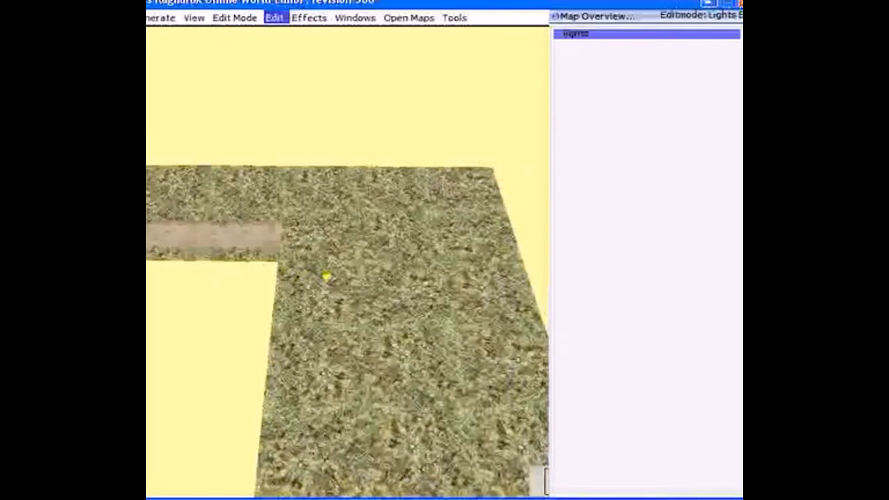
key("Left")
key("Down")
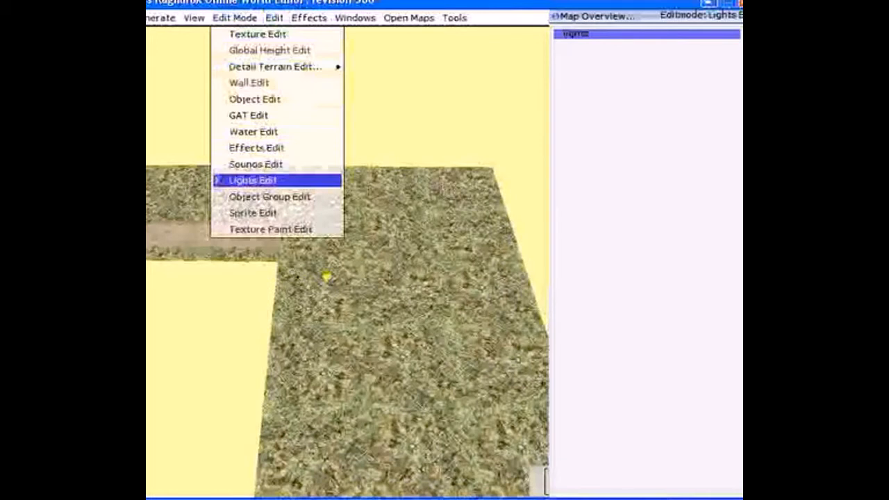
right_click(488, 199)
key("Escape")
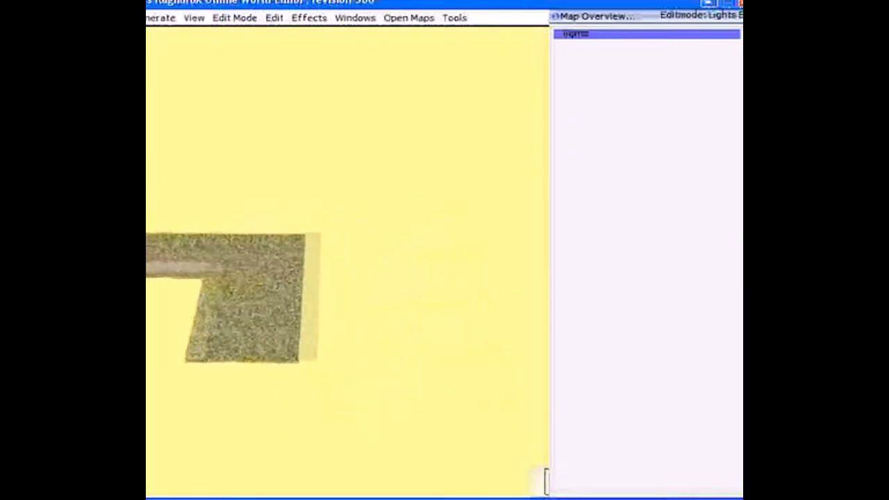
Pan and rotate the view around the terrain block near the L-shaped grass area
right_click_drag(347, 278, 181, 277)
right_click_drag(314, 286, 324, 276)
scroll(325, 277, "up", 1)
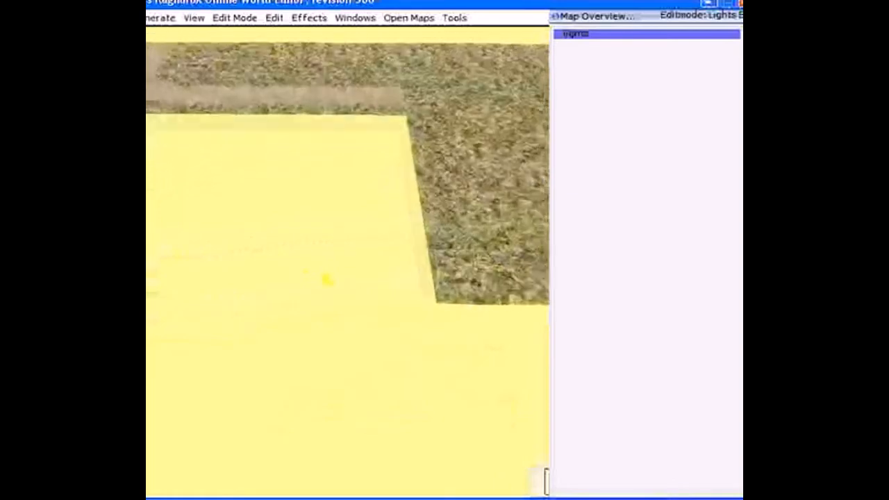
scroll(327, 278, "up", 1)
scroll(333, 279, "up", 3)
scroll(333, 285, "down", 1)
scroll(327, 290, "down", 2)
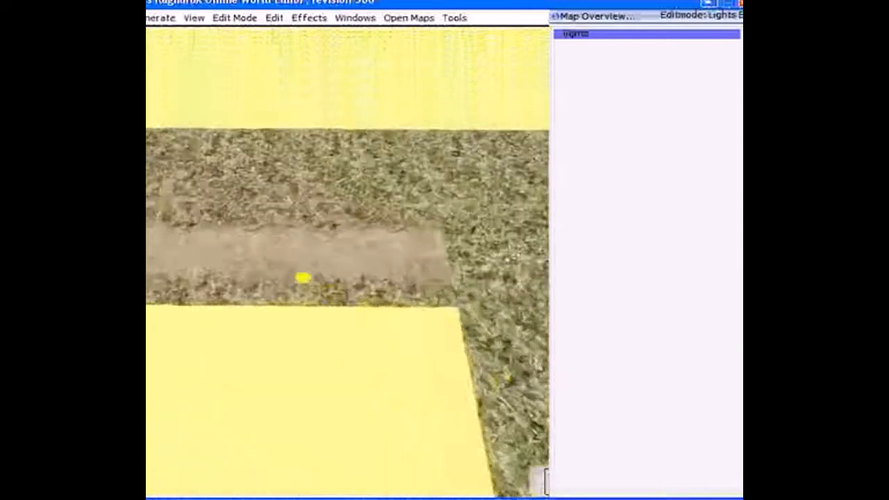
scroll(302, 278, "down", 2)
scroll(324, 294, "up", 5)
scroll(326, 288, "down", 1)
scroll(327, 288, "down", 2)
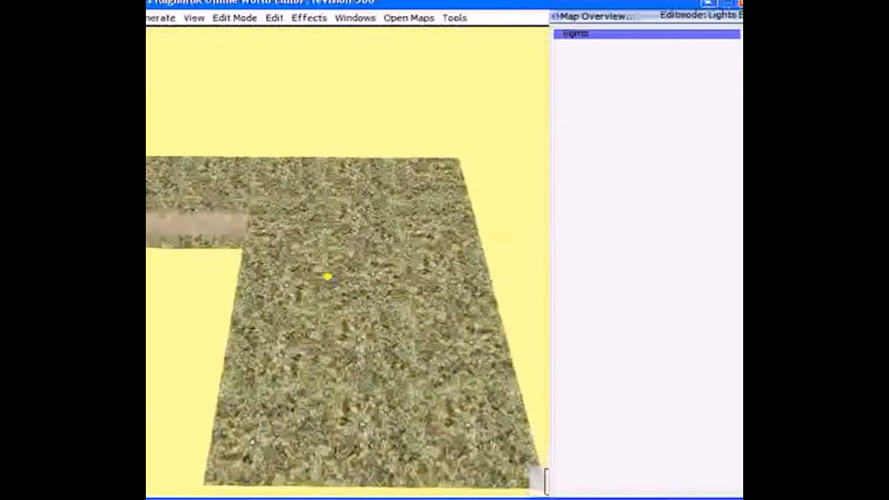
scroll(327, 277, "down", 1)
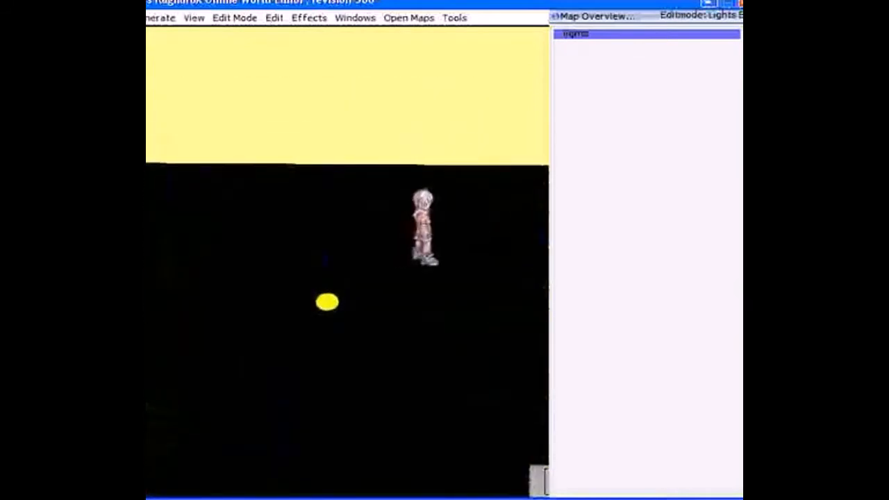
right_click_drag(327, 301, 327, 314)
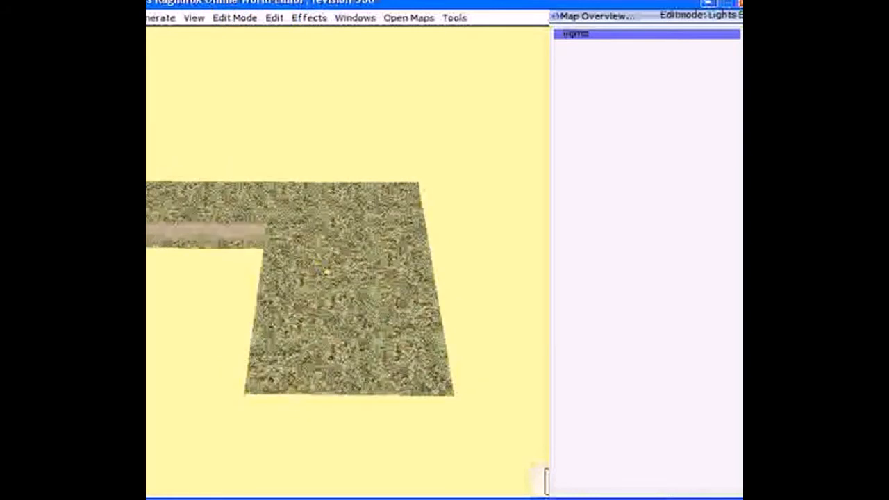
Insert new light Light21726 and drag its marker high above the ground
key("Insert")
scroll(347, 264, "up", 2)
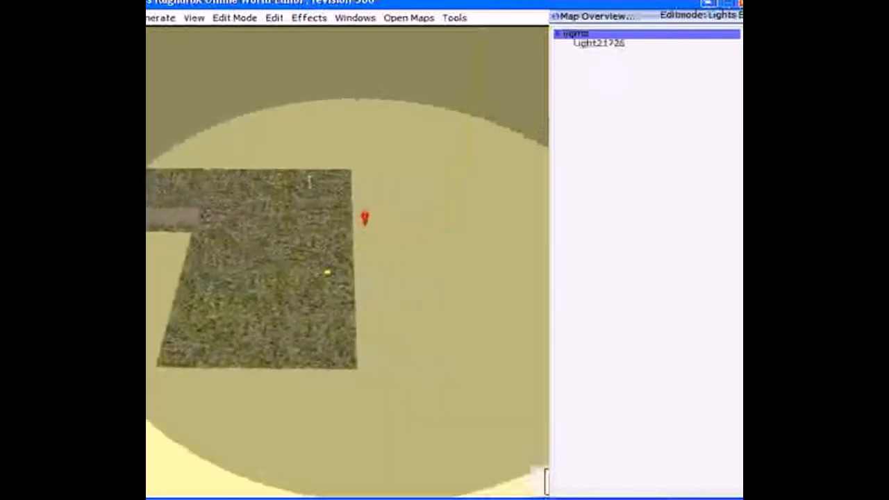
scroll(348, 264, "up", 3)
scroll(347, 264, "up", 3)
scroll(348, 264, "up", 3)
scroll(347, 264, "down", 3)
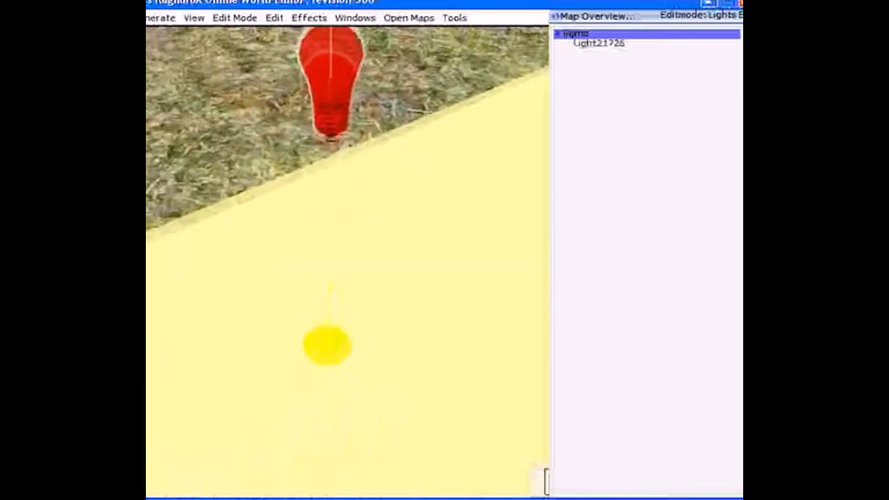
scroll(347, 264, "down", 3)
scroll(347, 264, "down", 1)
scroll(347, 264, "down", 1)
right_click_drag(325, 273, 325, 263)
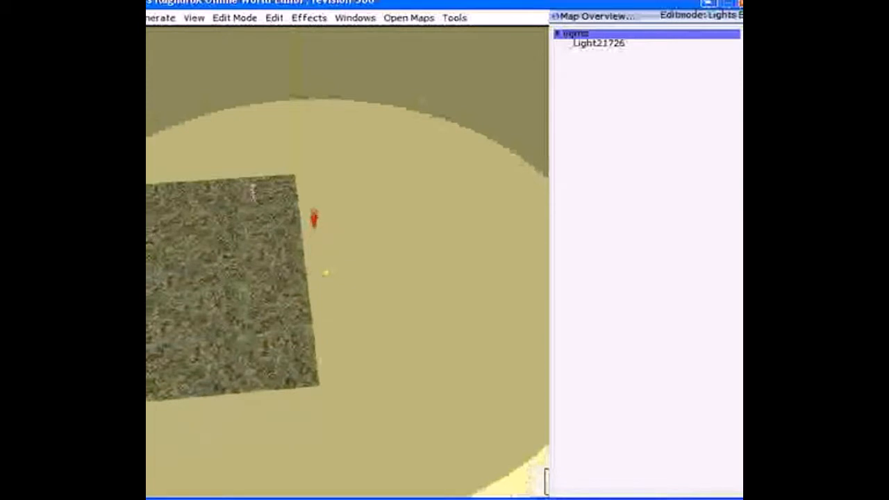
mouse_move(325, 272)
left_mouse_down()
mouse_move(325, 209)
mouse_move(325, 271)
left_mouse_up()
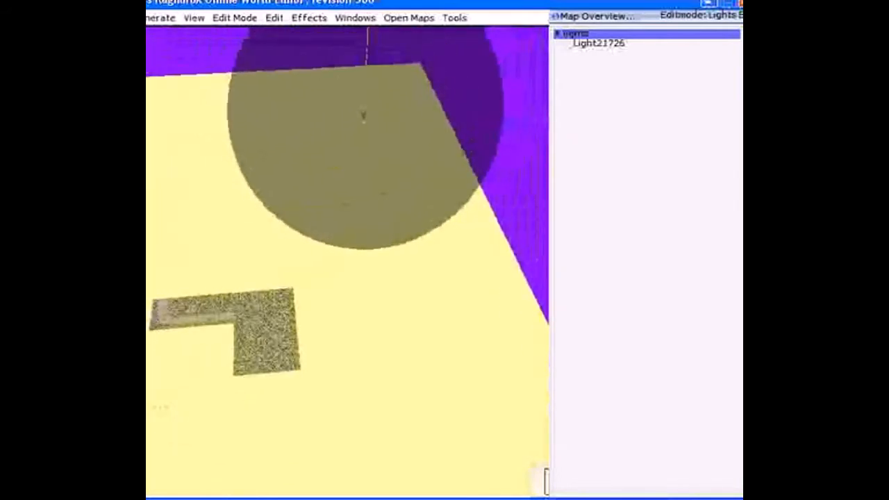
Give Light21726 a range of 20000 in its properties
double_click(364, 115)
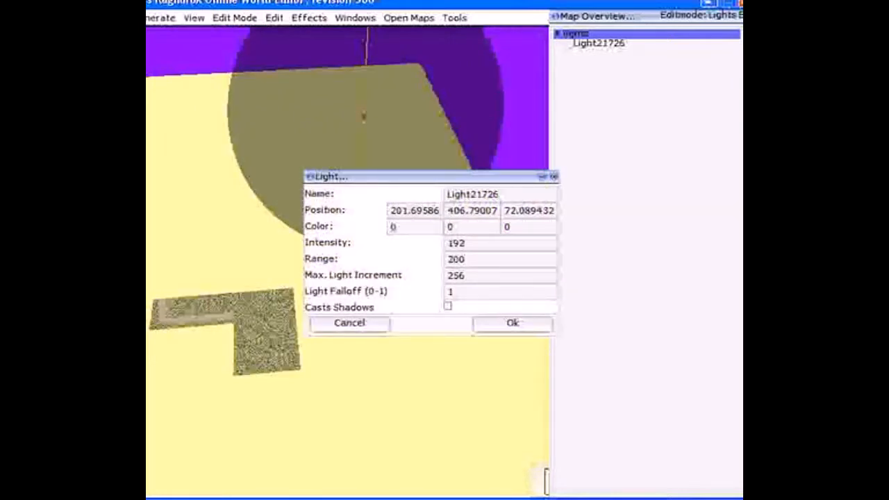
scroll(347, 264, "up", 2)
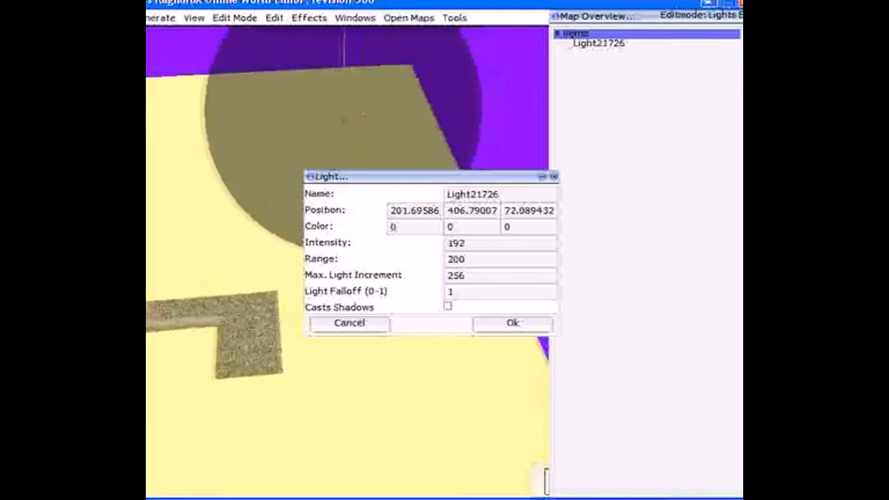
scroll(347, 264, "up", 2)
scroll(347, 264, "up", 2)
scroll(347, 264, "up", 2)
scroll(347, 263, "down", 2)
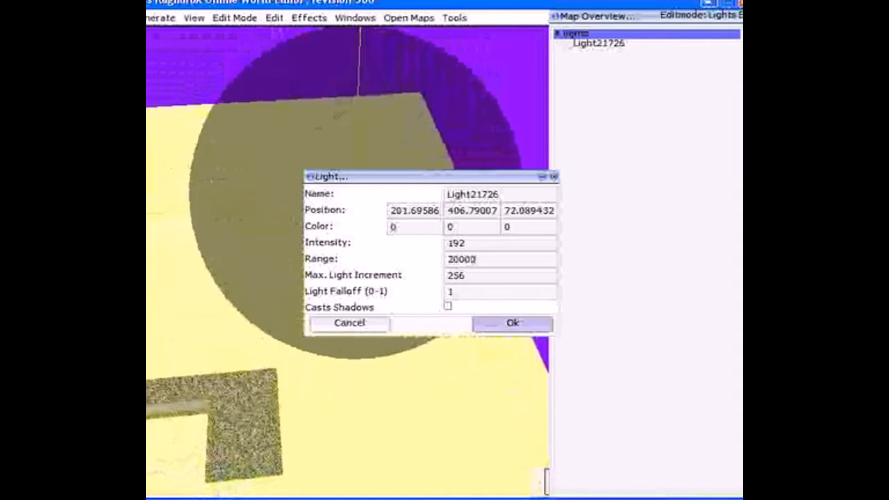
left_click(513, 323)
scroll(353, 195, "down", 2)
scroll(353, 195, "down", 2)
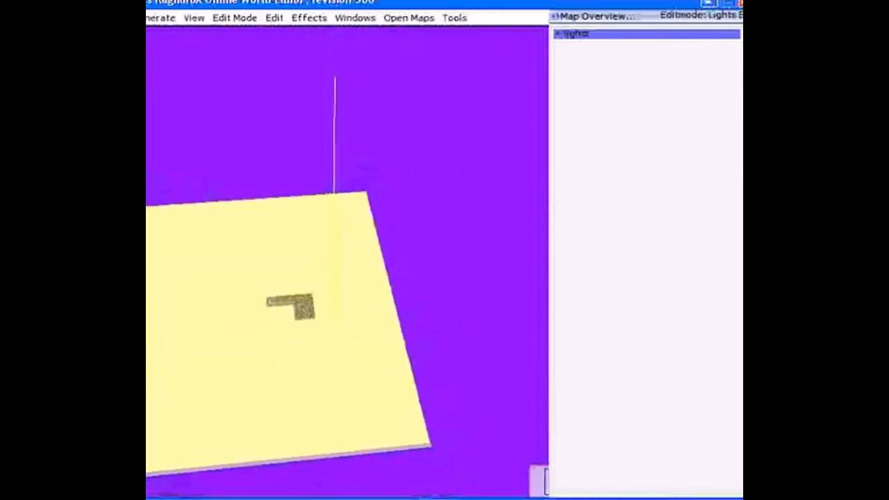
scroll(353, 194, "down", 2)
scroll(353, 195, "down", 2)
scroll(347, 264, "up", 2)
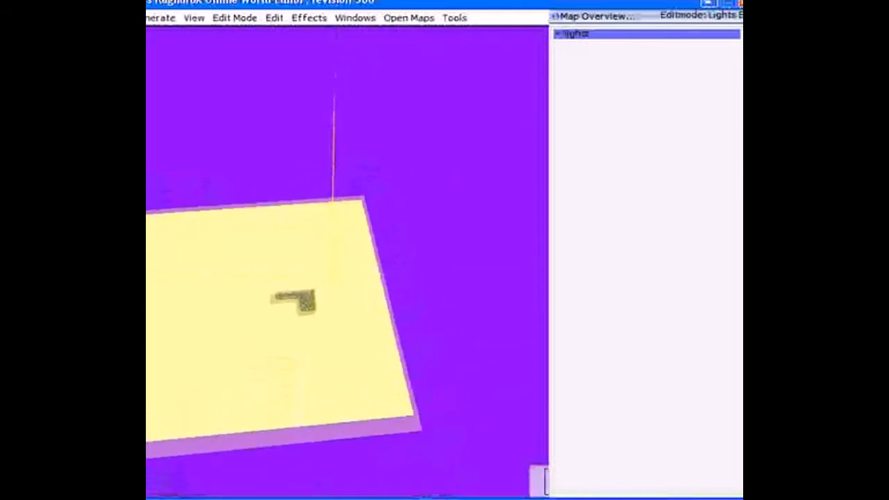
scroll(348, 264, "up", 2)
scroll(347, 263, "up", 2)
scroll(347, 263, "up", 2)
mouse_move(348, 264)
right_mouse_down("shift")
mouse_move(389, 264)
mouse_move(326, 264)
mouse_move(326, 209)
right_mouse_up("shift")
Set the light's intensity to 127 and falloff to 0.01
double_click(417, 122)
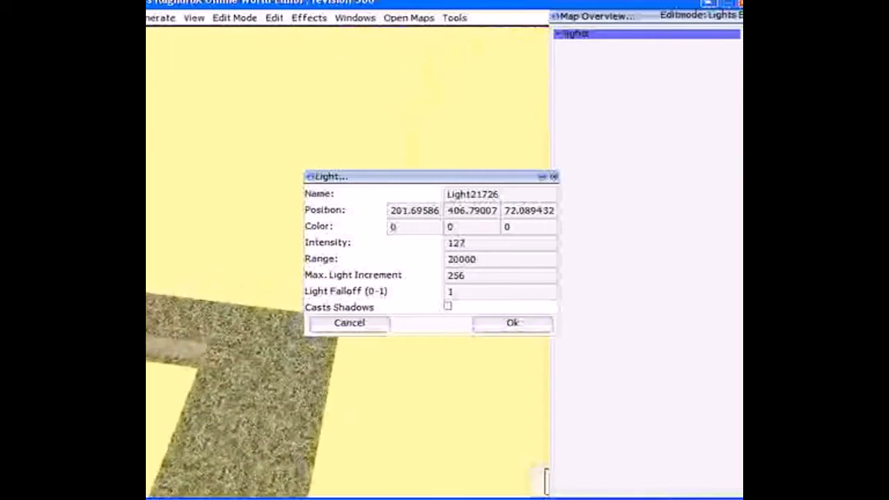
type("01")
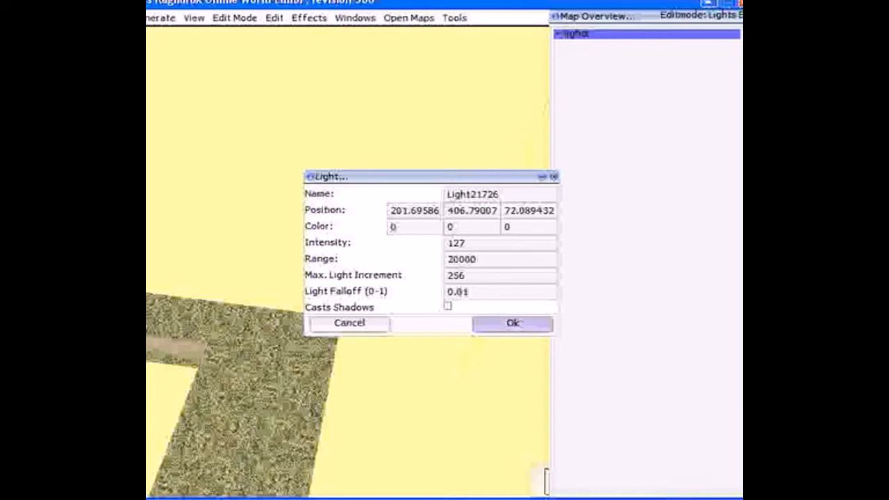
left_click(513, 323)
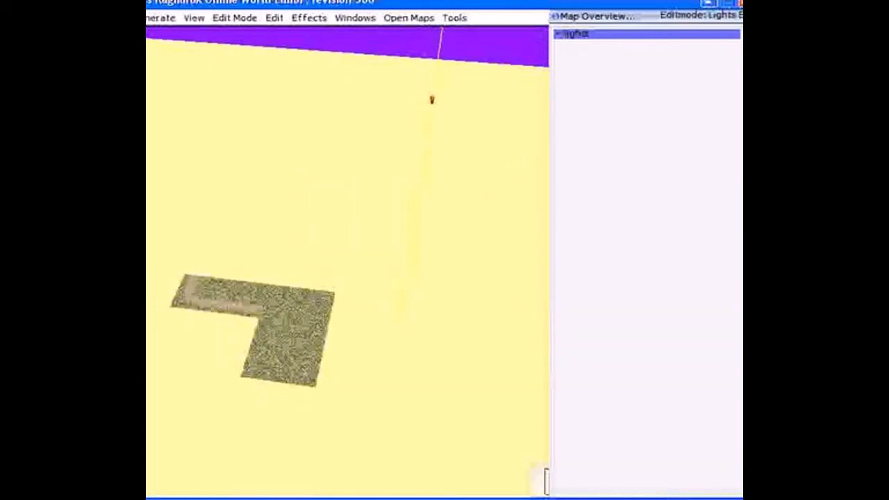
key("Down")
key("Down")
key("Down")
key("Down")
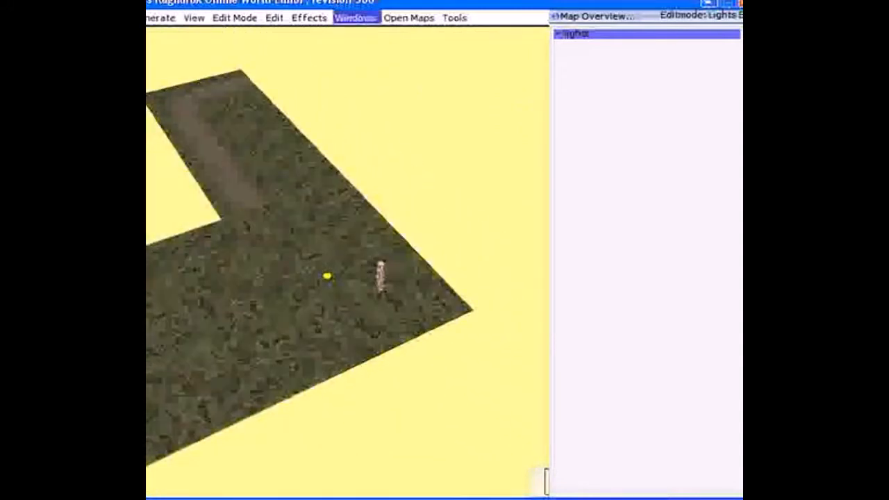
Reach the Global Lighting settings through the extra windows menu
key("Left")
key("Left")
key("Right")
key("Right")
key("Down")
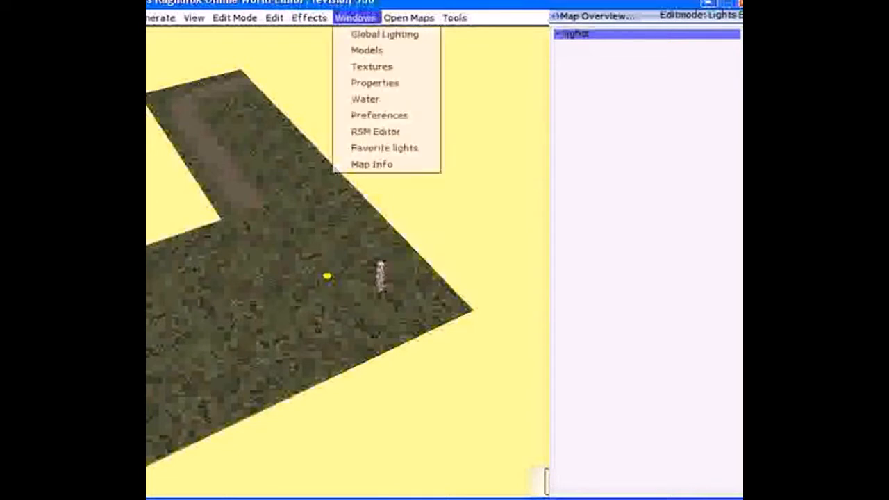
key("Down")
key("Down")
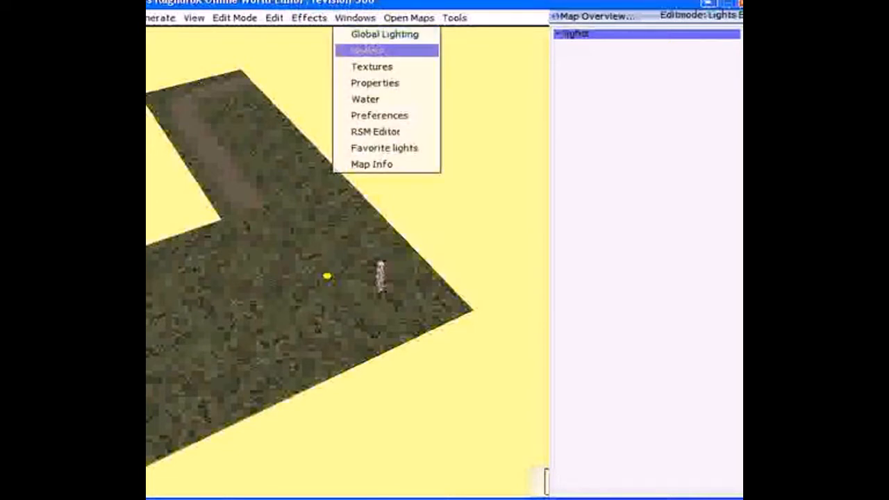
key("Up")
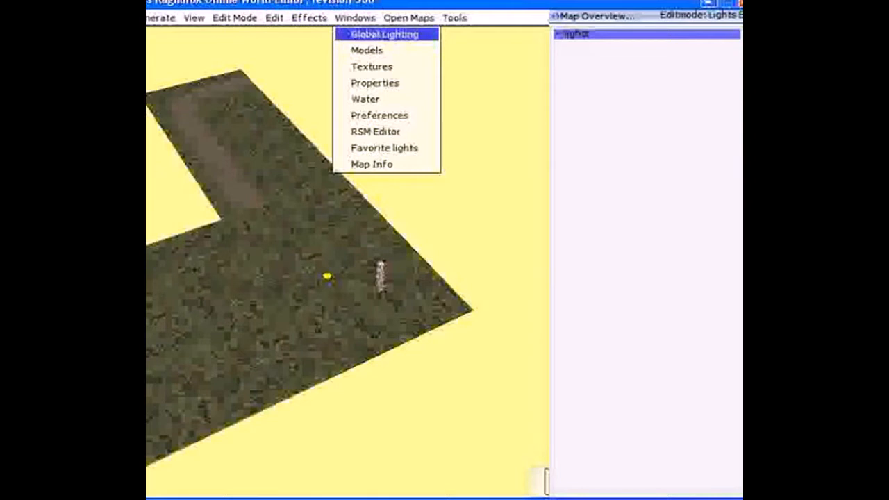
key("Return")
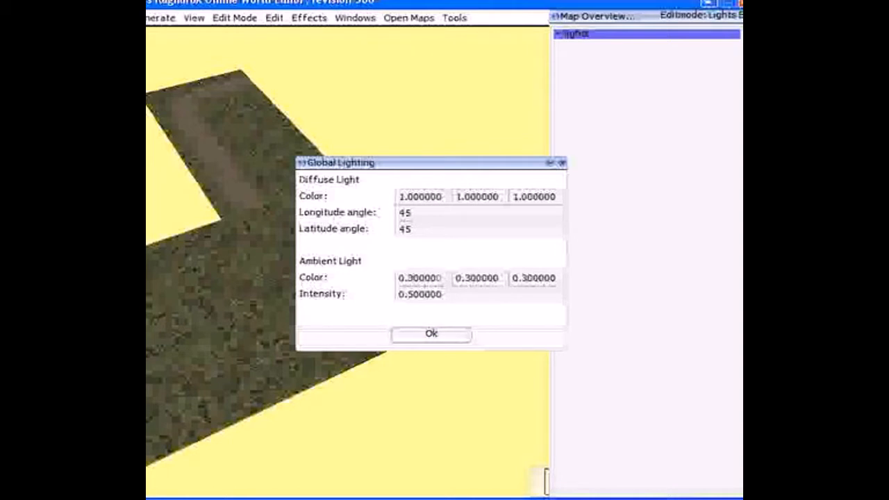
Set the ambient colour to 0.5 on all three channels and close Global Lighting
key("BackSpace")
type("5")
key("BackSpace")
type("5")
key("BackSpace")
type("5")
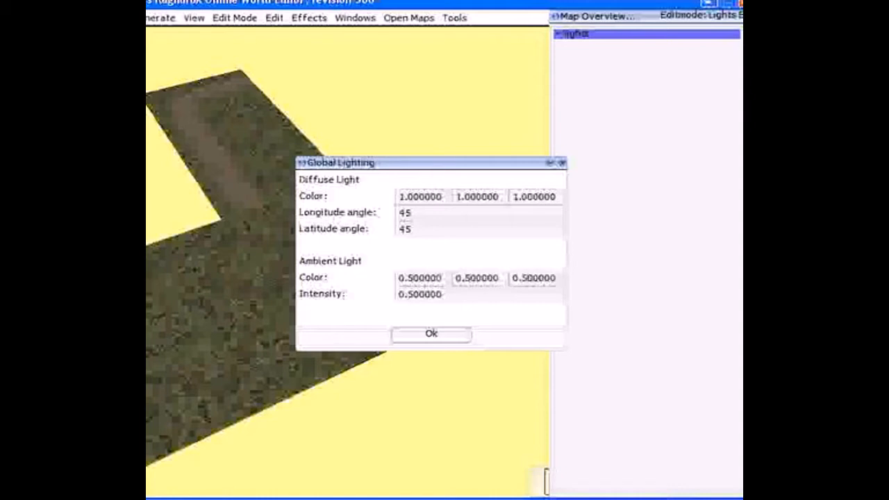
key("Return")
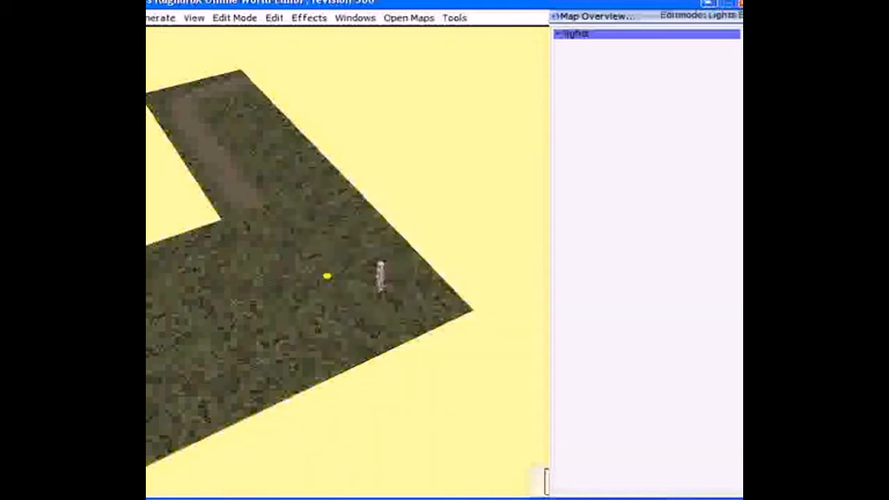
right_click_drag(347, 278, 389, 230)
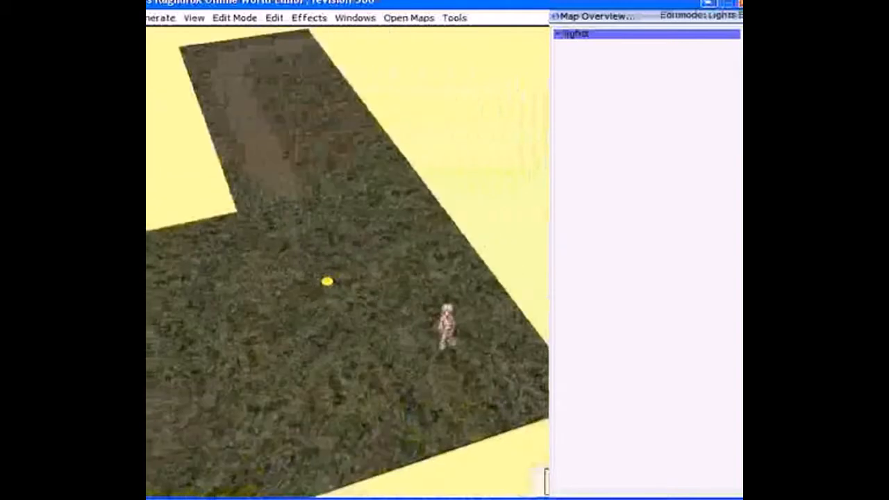
Insert a new light Light21726 on the terrain and bring up its properties
key("Down")
key("Escape")
mouse_move(347, 278)
right_mouse_down()
mouse_move(306, 291)
mouse_move(375, 278)
mouse_move(459, 278)
mouse_move(375, 271)
mouse_move(451, 250)
right_mouse_up()
key("Insert")
right_click_drag(347, 277, 368, 285)
key("Return")
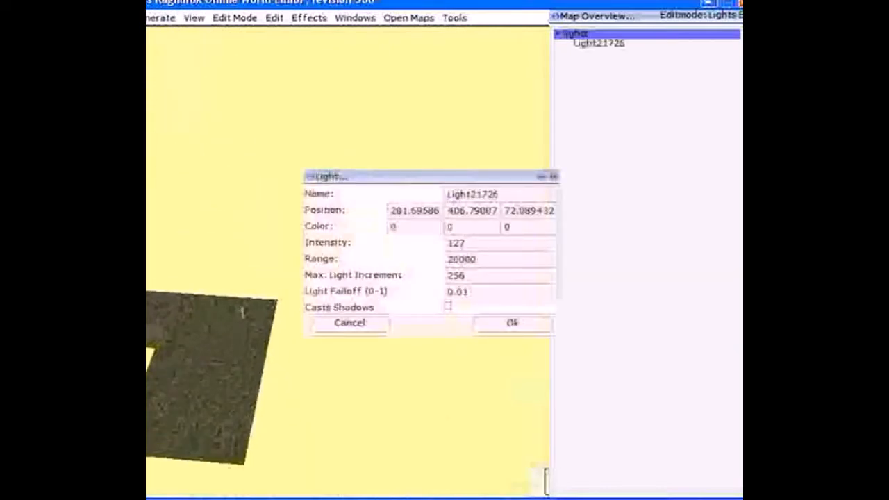
Set the light's intensity to 192 with falloff 0.01 and confirm, then orbit around the marker
double_click(455, 243)
key("BackSpace")
type("192")
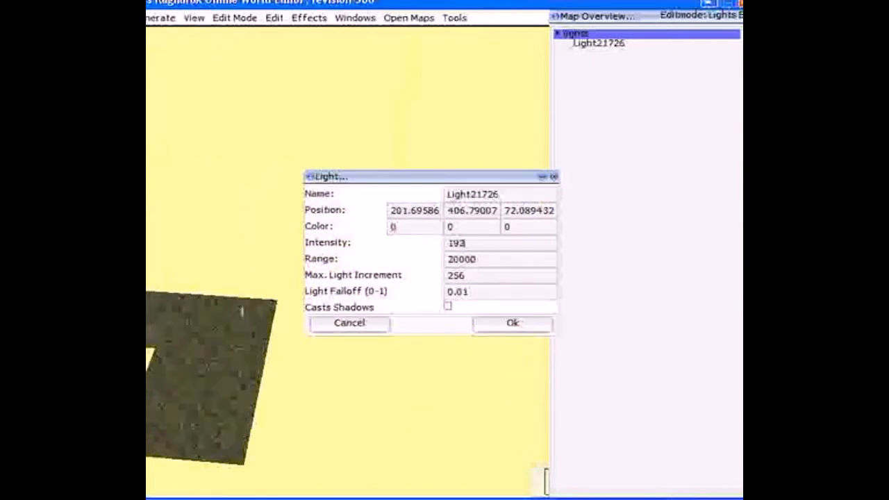
left_click(513, 323)
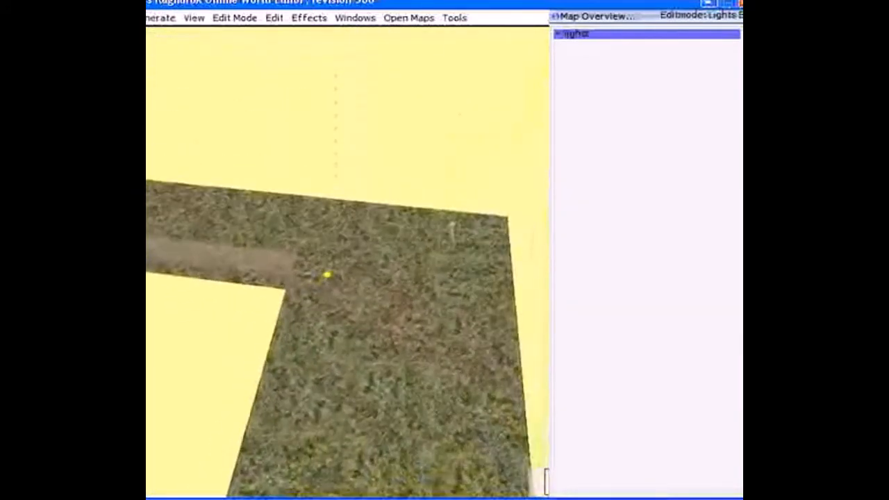
right_click_drag(348, 278, 389, 229)
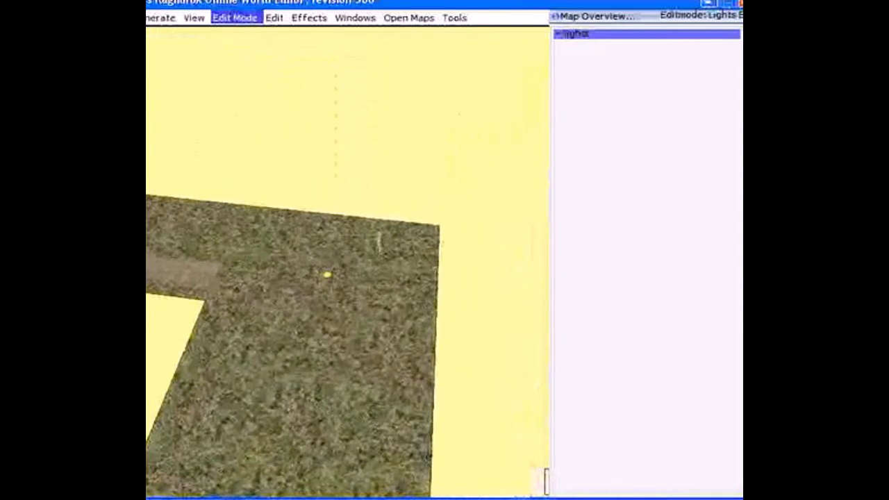
right_click_drag(347, 278, 278, 278)
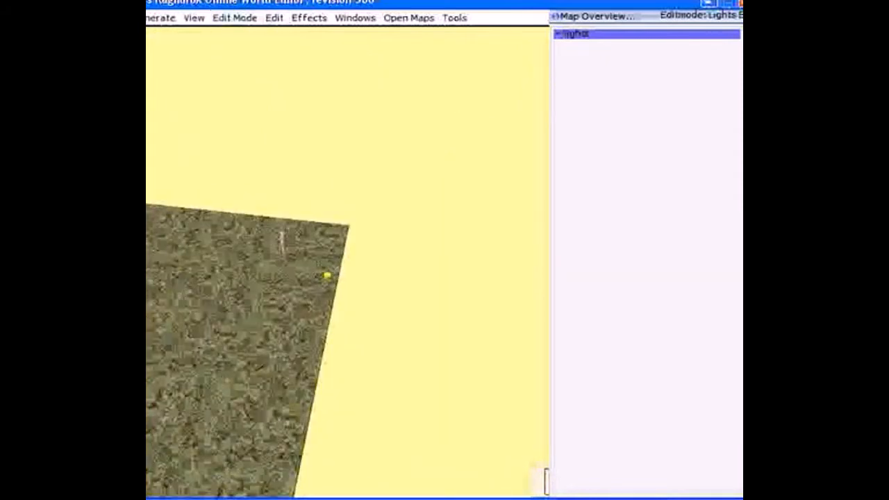
right_click_drag(347, 278, 333, 278)
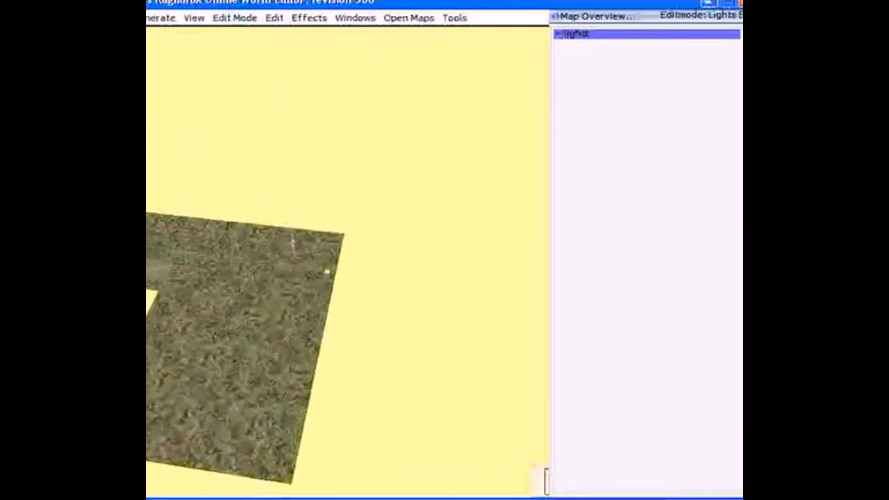
In Object Edit mode, scale Object771 (the stone pillar) to 2, 2, 2 and center the view on it
left_click(235, 18)
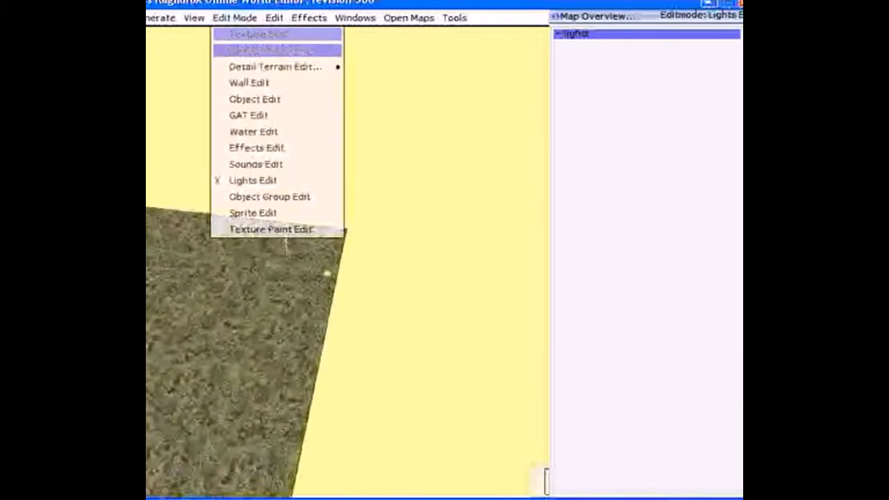
left_click(254, 98)
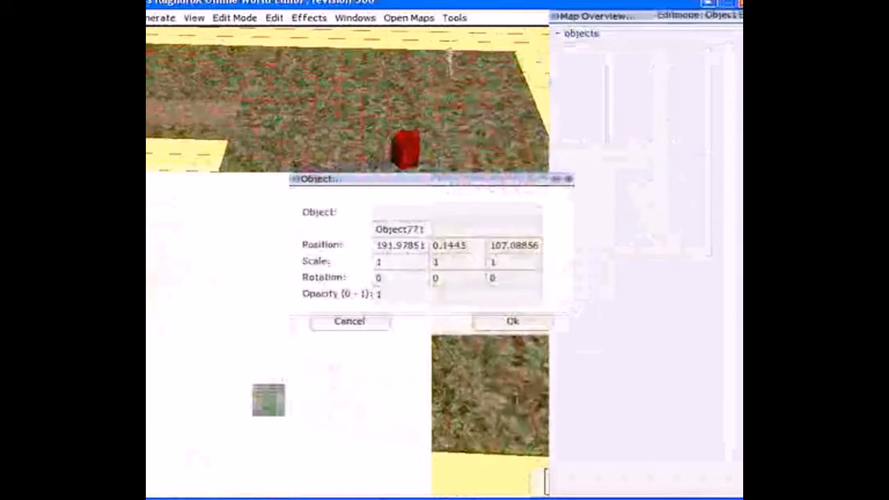
type("2")
key("Tab")
type("2")
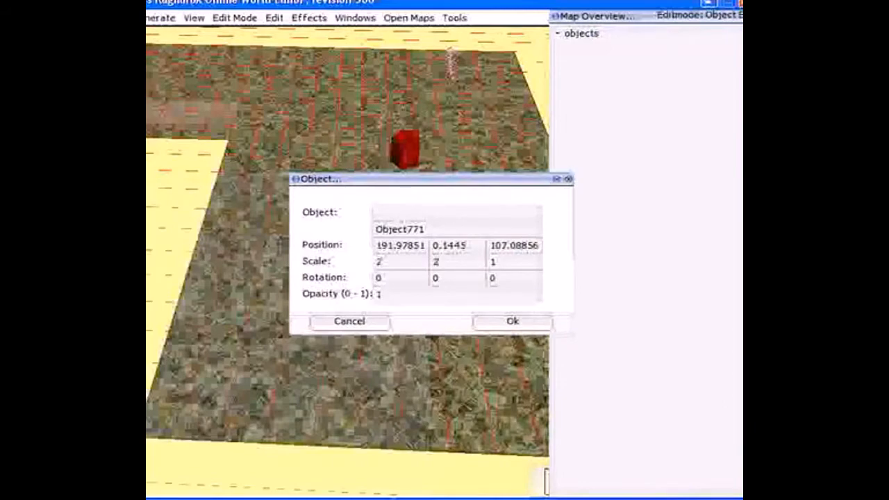
key("Tab")
type("2")
key("Return")
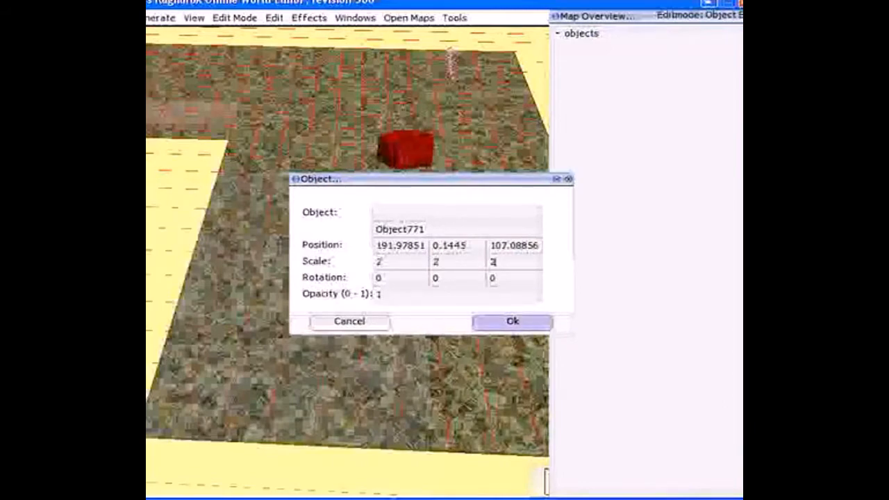
right_click_drag(327, 287, 327, 286)
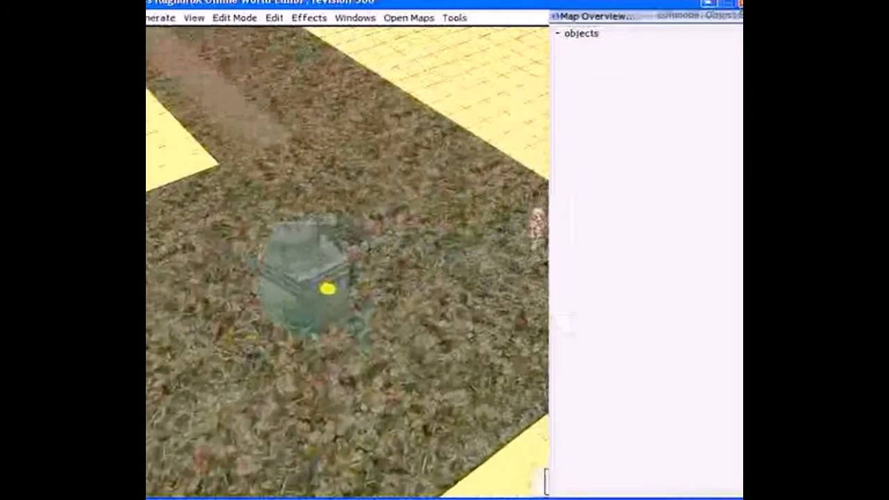
scroll(327, 288, "up", 3)
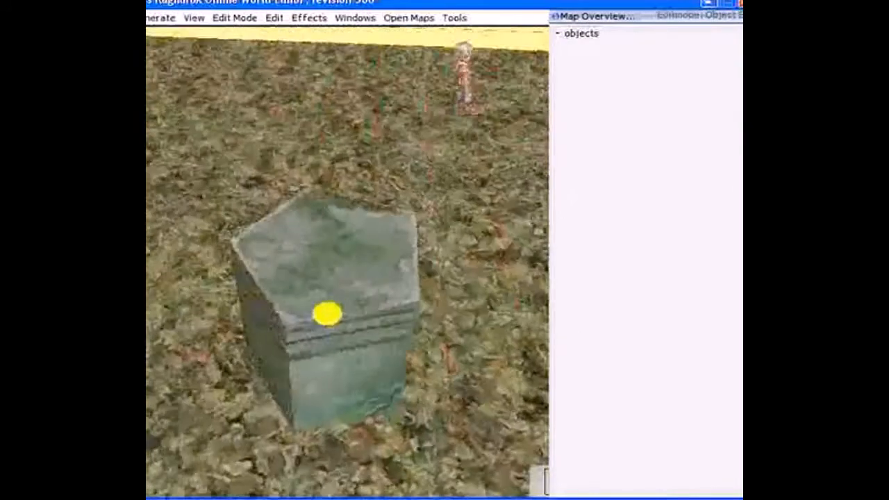
scroll(327, 288, "down", 5)
scroll(328, 281, "down", 2)
scroll(327, 274, "down", 2)
scroll(328, 275, "up", 2)
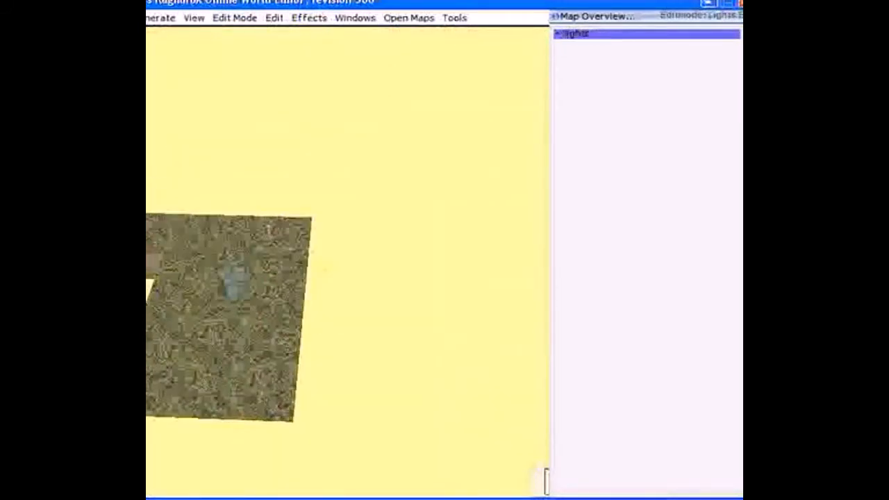
scroll(326, 271, "down", 2)
scroll(327, 269, "down", 3)
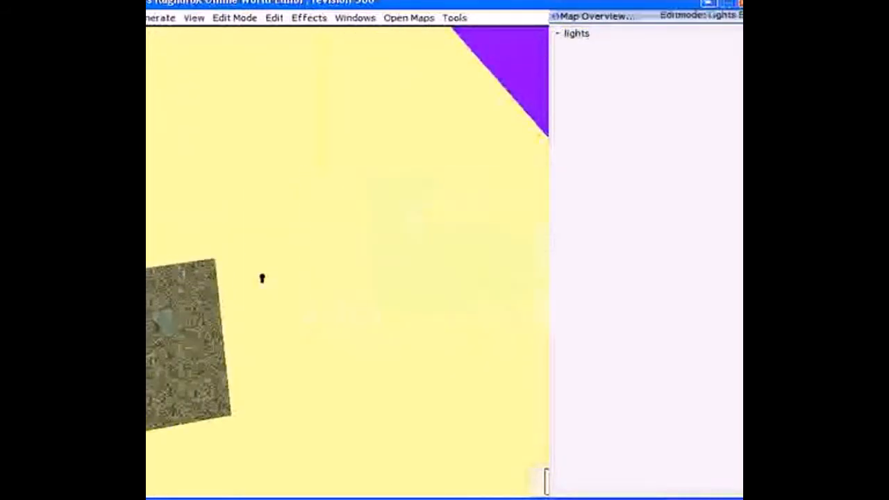
scroll(262, 277, "up", 3)
Rename Light1869 to 'shadow' with intensity 127, range 2000 and light falloff 0.01
double_click(301, 268)
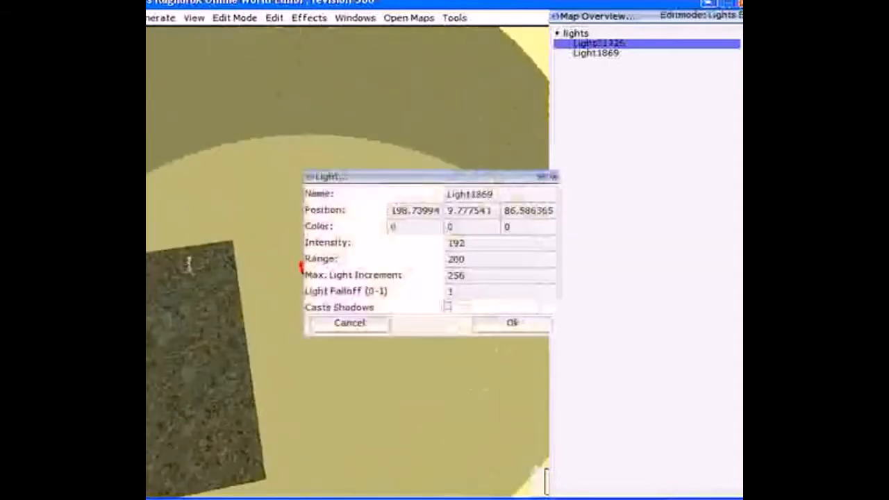
key("BackSpace")
key("BackSpace")
key("BackSpace")
key("BackSpace")
key("BackSpace")
key("BackSpace")
key("BackSpace")
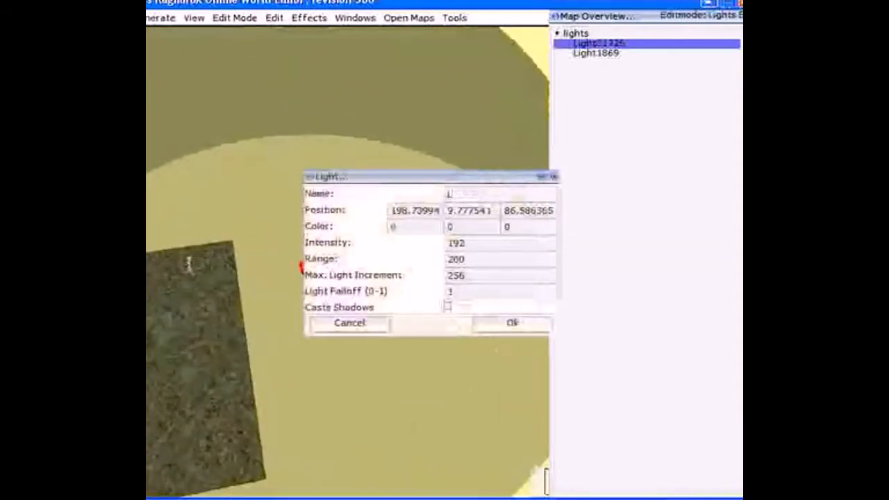
key("BackSpace")
type("shado")
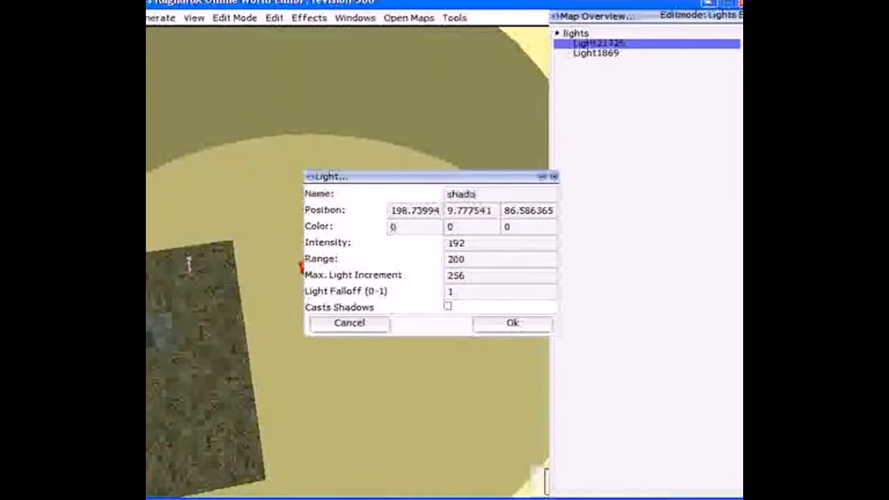
type("w")
type("1")
type("2")
type("7")
key("BackSpace")
type("00")
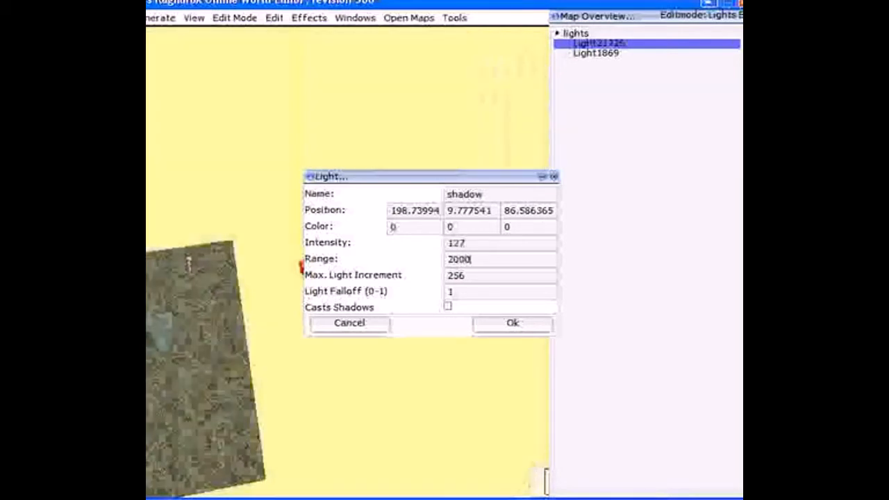
key("Tab")
key("Tab")
type("0.0")
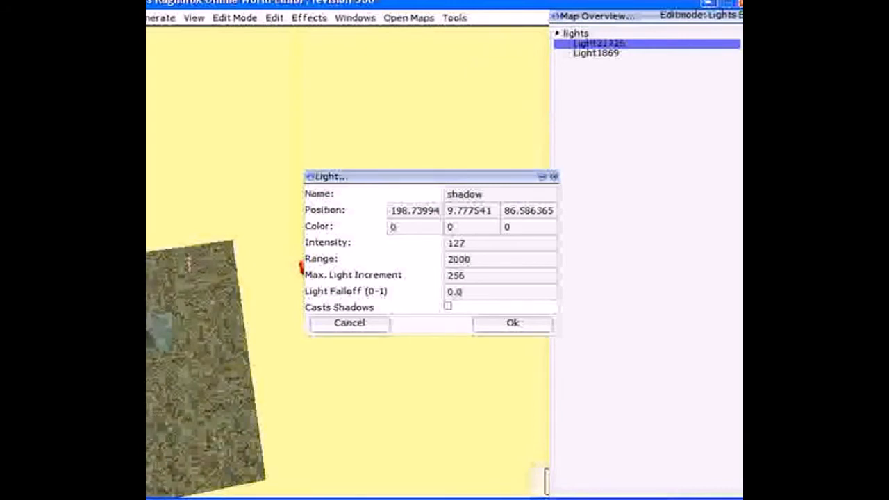
type("1")
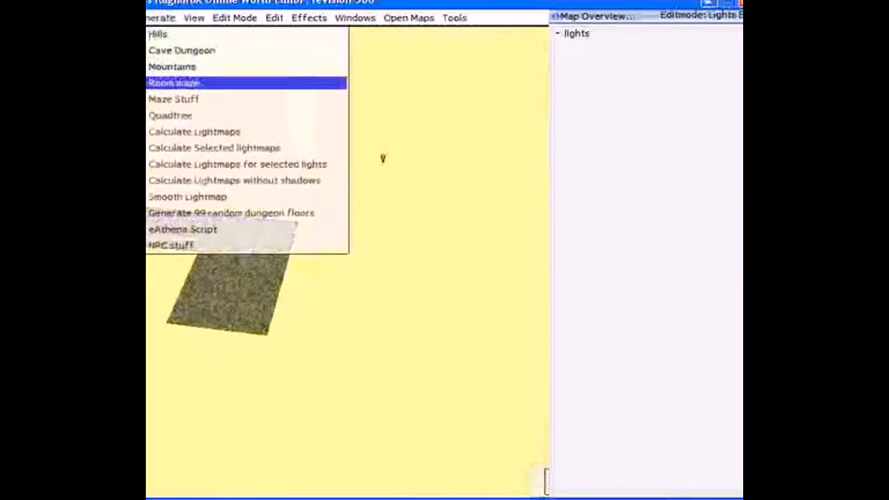
key("Down")
key("Down")
key("Down")
Run Calculate Lightmaps so the enlarged stone block casts a shadow across the grass
key("Return")
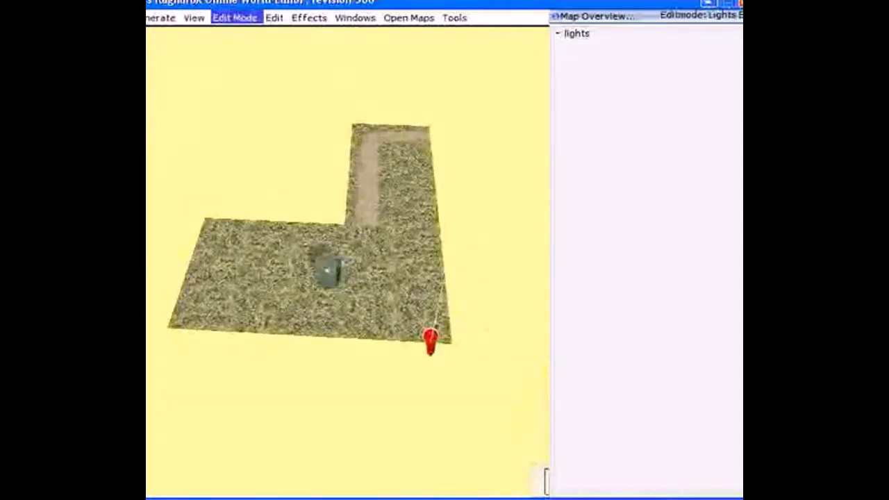
key("Down")
Switch to GAT walkability editing and hide the map objects so the tile grid shows
key("Down")
key("Down")
key("Down")
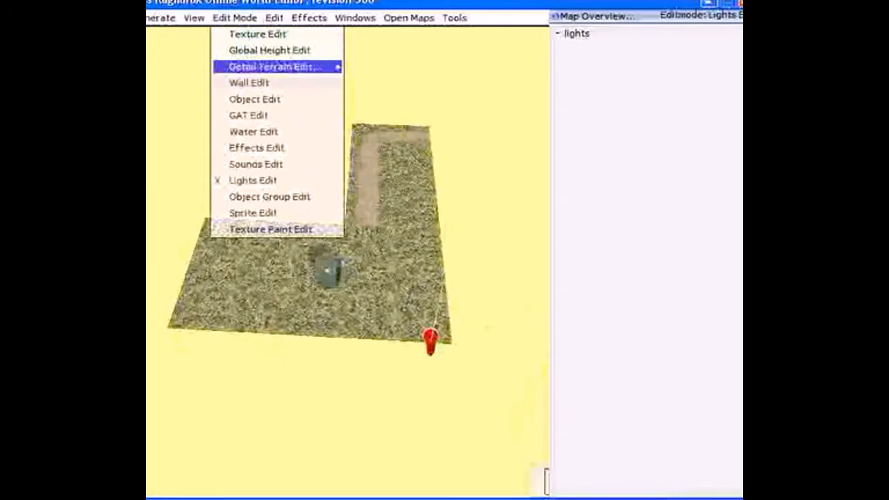
key("Down")
key("Down")
key("Down")
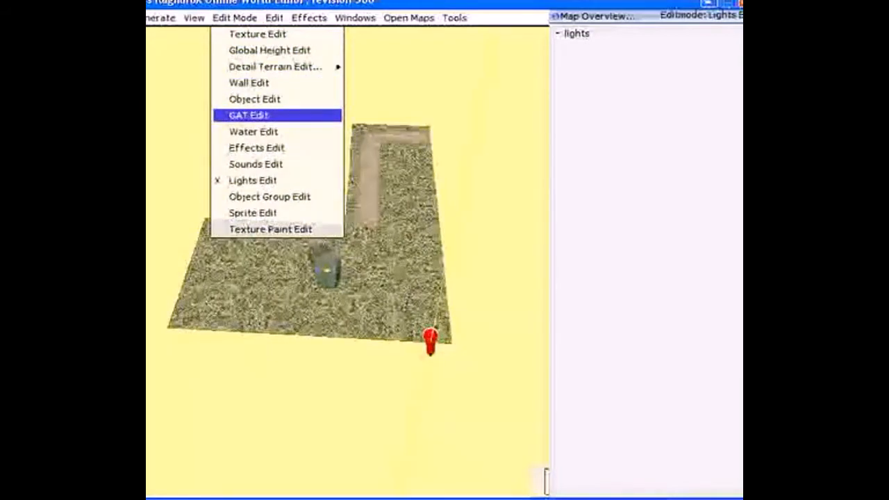
key("Return")
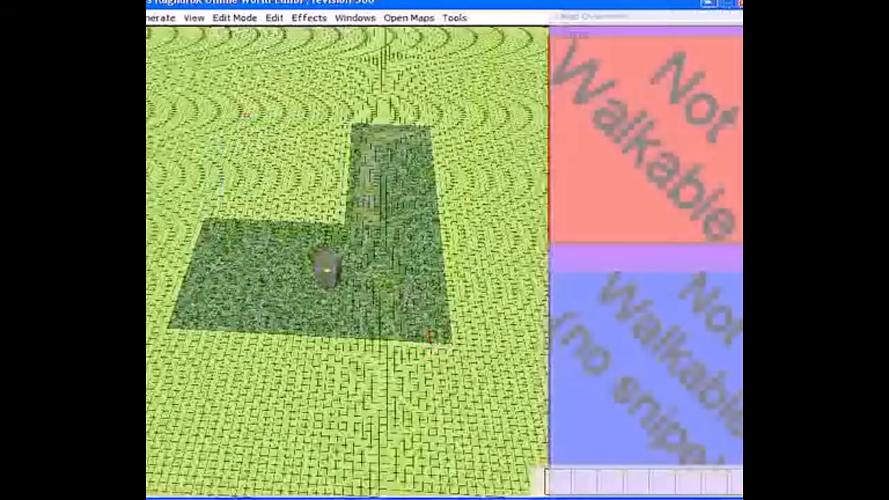
scroll(347, 264, "down", 2)
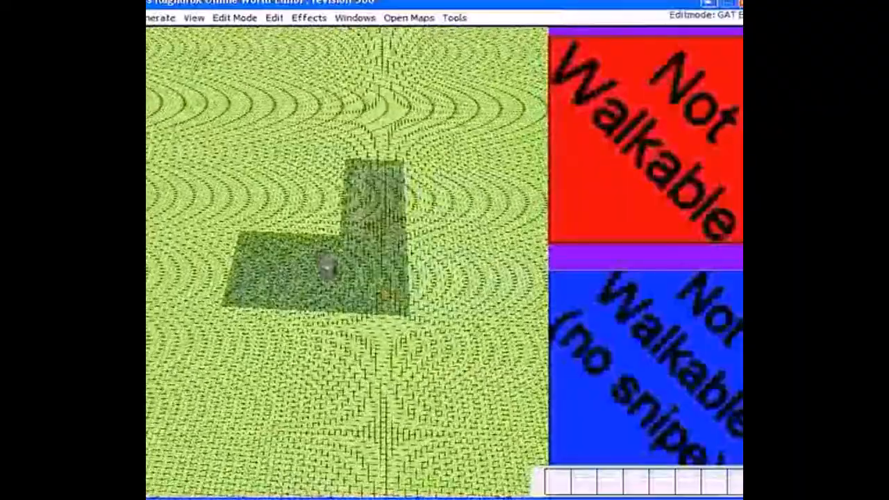
scroll(347, 263, "down", 2)
scroll(347, 264, "down", 2)
scroll(347, 264, "up", 2)
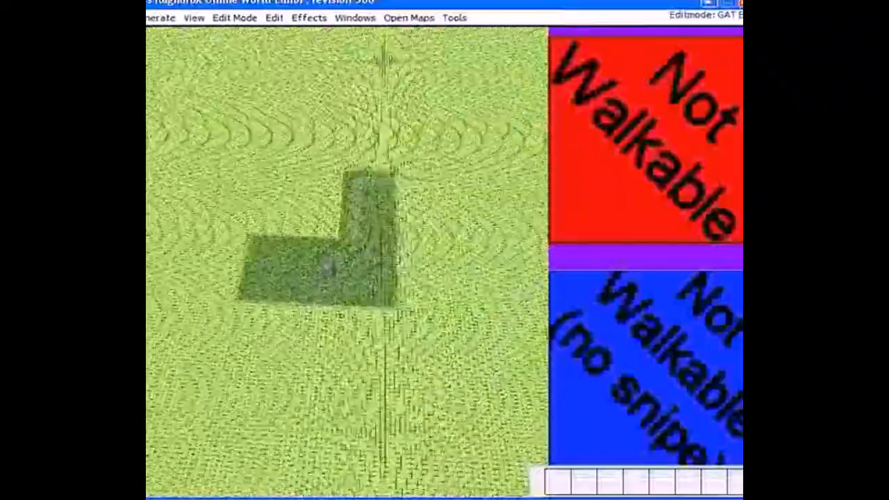
scroll(348, 263, "up", 2)
scroll(347, 264, "up", 2)
scroll(347, 264, "up", 2)
scroll(348, 264, "up", 2)
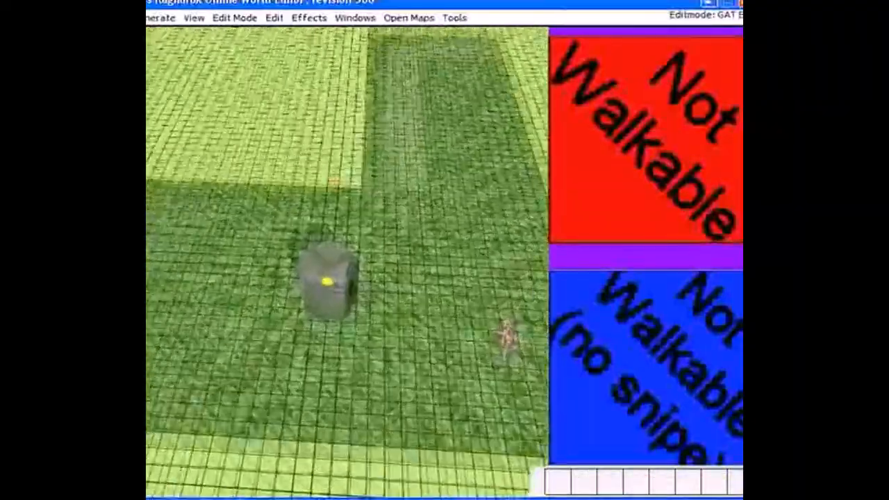
scroll(347, 264, "up", 2)
scroll(646, 250, "up", 1)
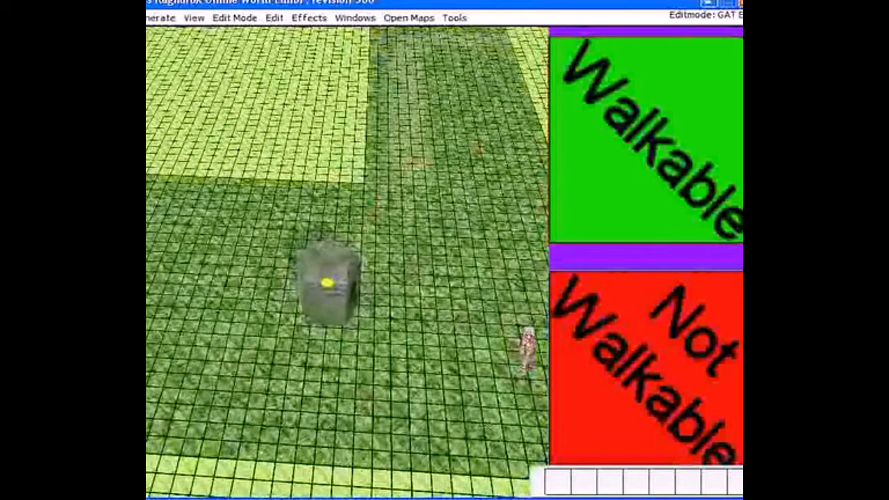
scroll(646, 250, "down", 1)
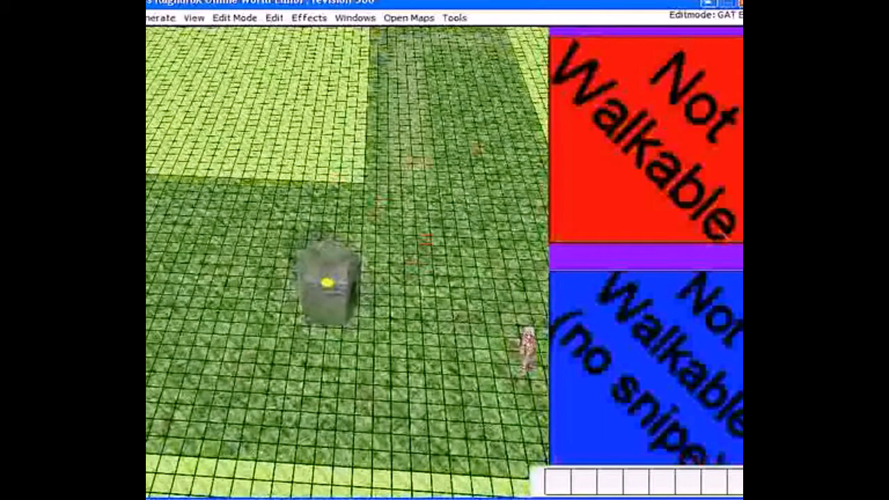
scroll(416, 240, "up", 2)
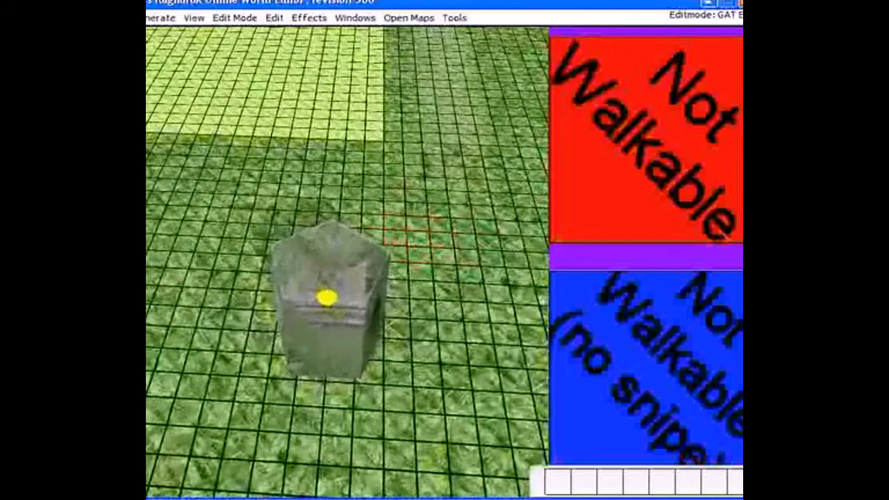
scroll(316, 198, "up", 2)
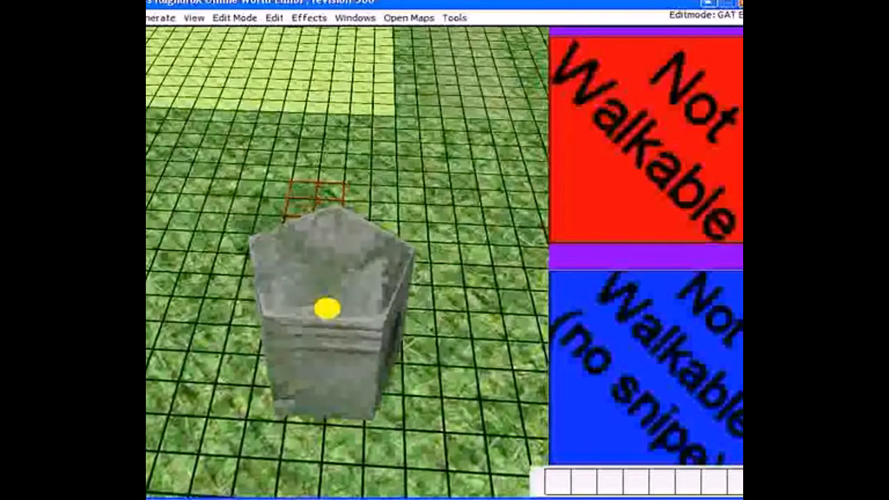
scroll(316, 198, "up", 2)
key("o")
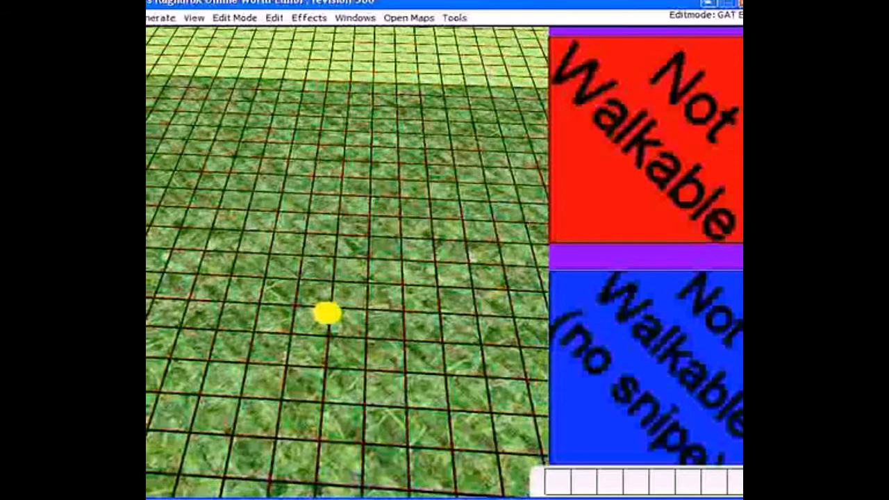
scroll(327, 314, "down", 2)
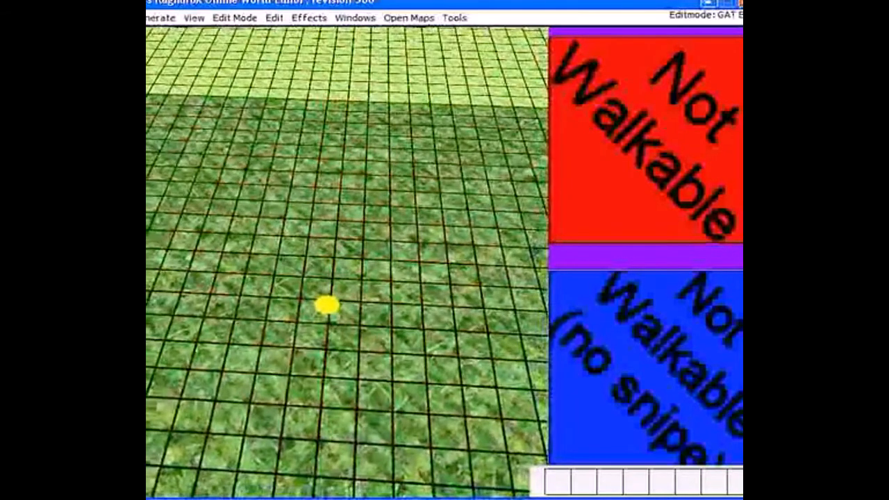
Cycle through the GAT tile types and settle on the Walkable type
key("Page_Up")
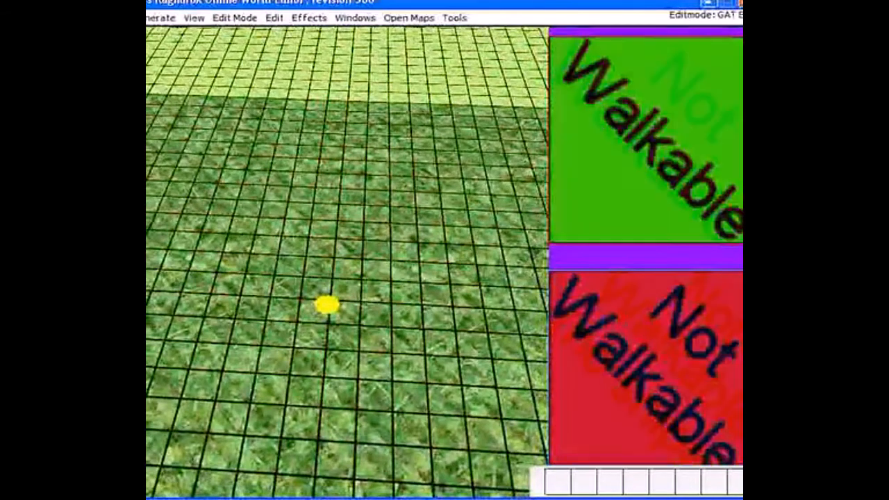
key("Page_Down")
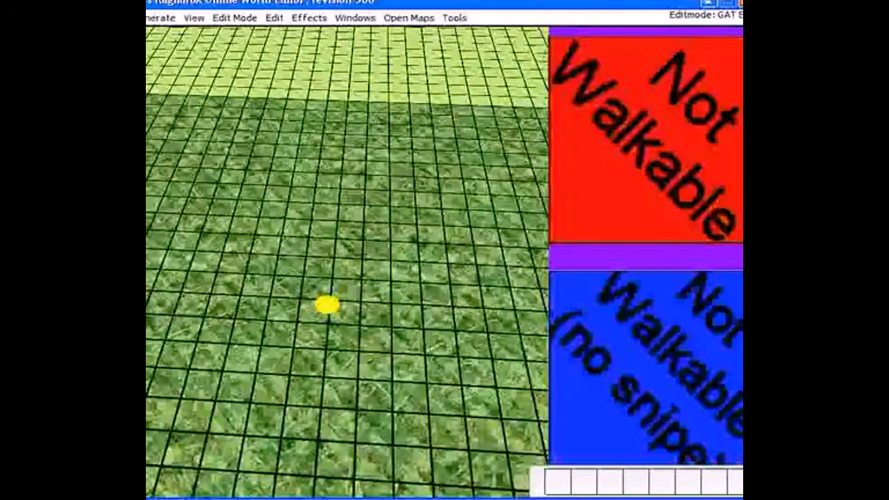
key("Page_Up")
key("Page_Down")
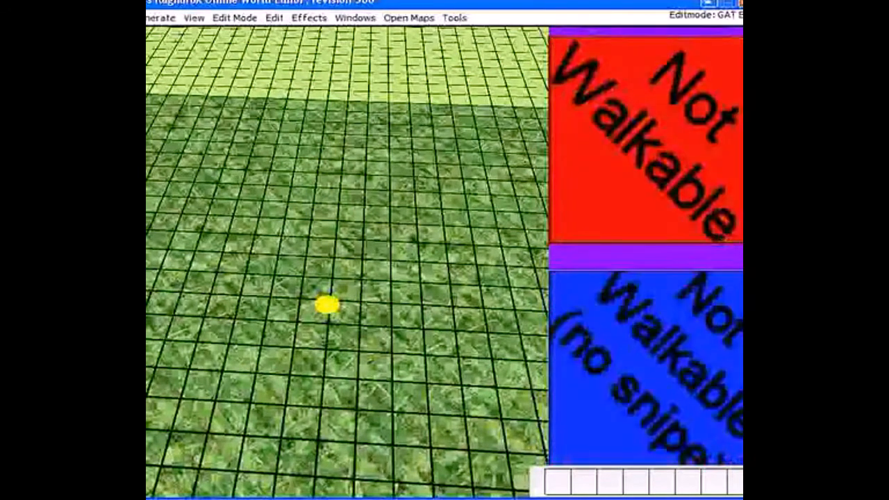
key("Page_Up")
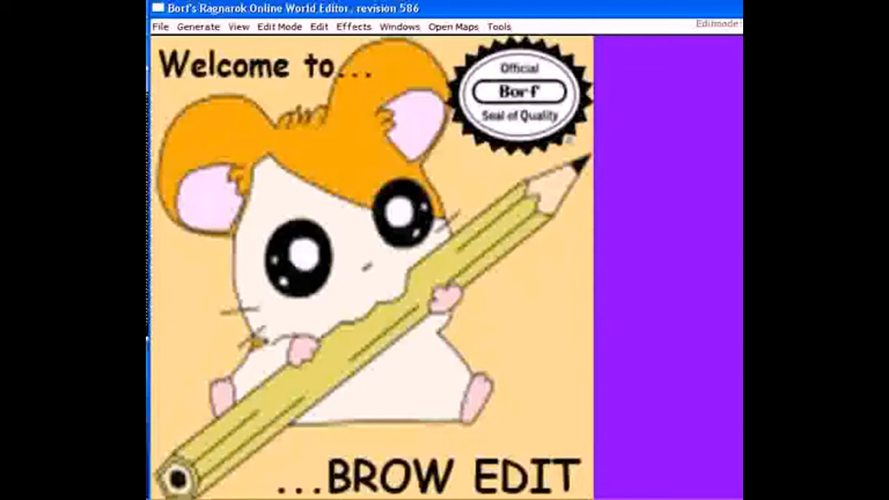
Close the current map and begin opening an existing map from the File menu
left_click(161, 27)
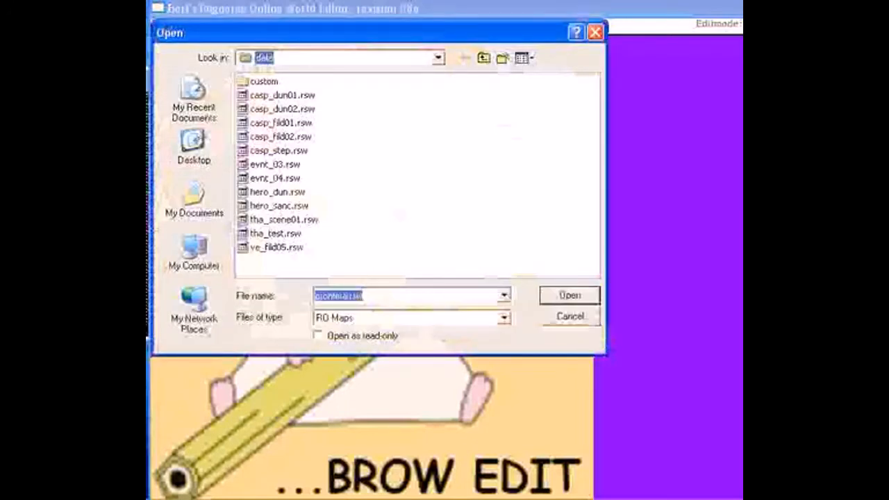
Browse to the Desktop and open the first_map.rsw map file
left_click(438, 57)
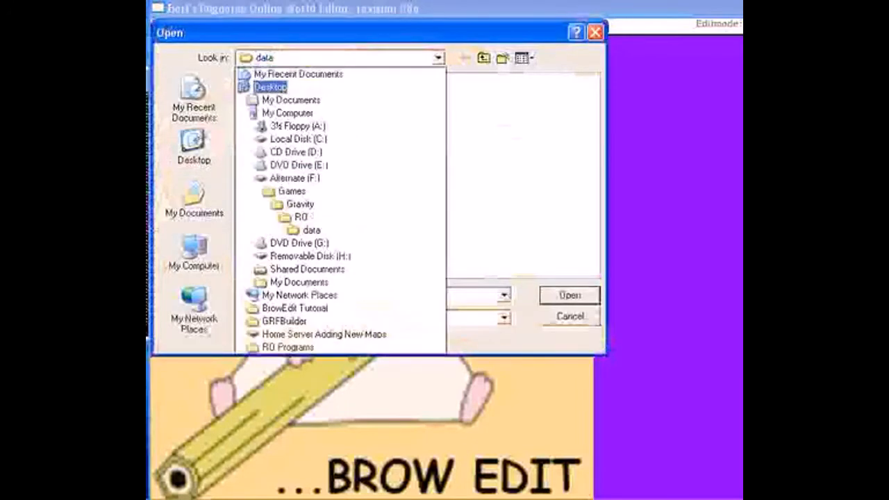
left_click(270, 86)
double_click(277, 178)
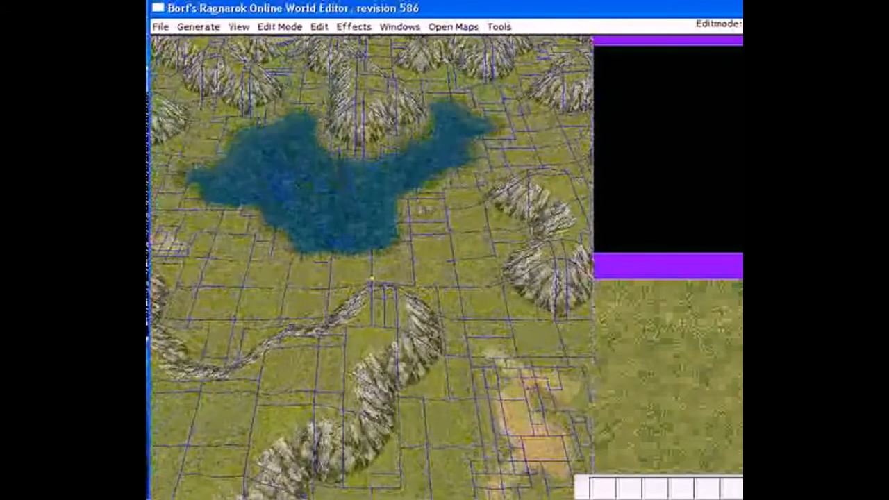
scroll(369, 267, "down", 3)
scroll(369, 268, "down", 2)
In GAT Edit mode, paint not-walkable south of the lake and grow the brush to cover the whole terrain
left_click(279, 26)
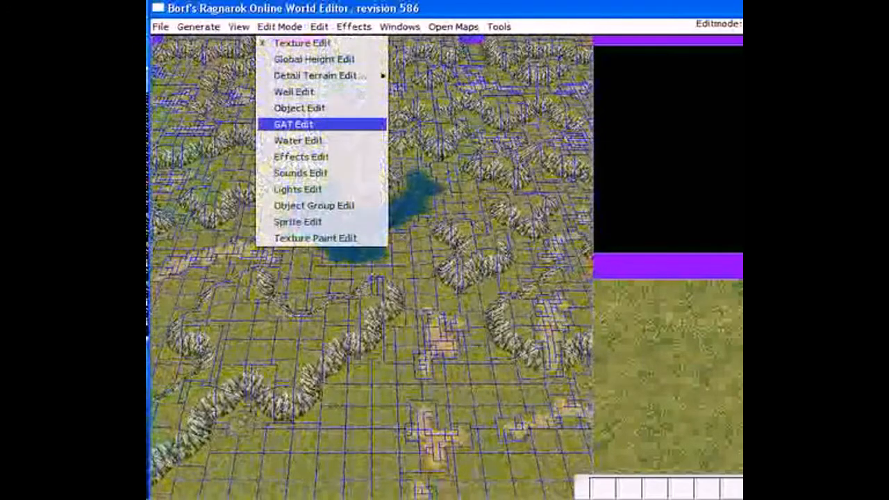
left_click(292, 123)
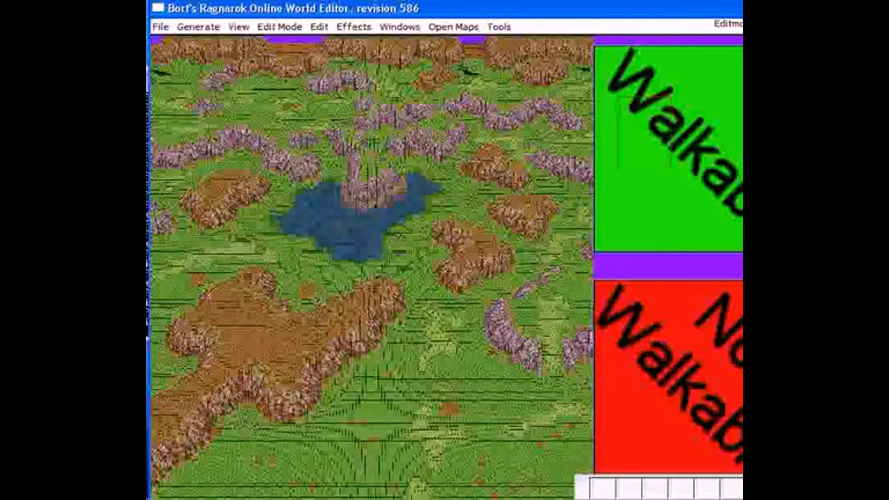
scroll(668, 257, "down", 2)
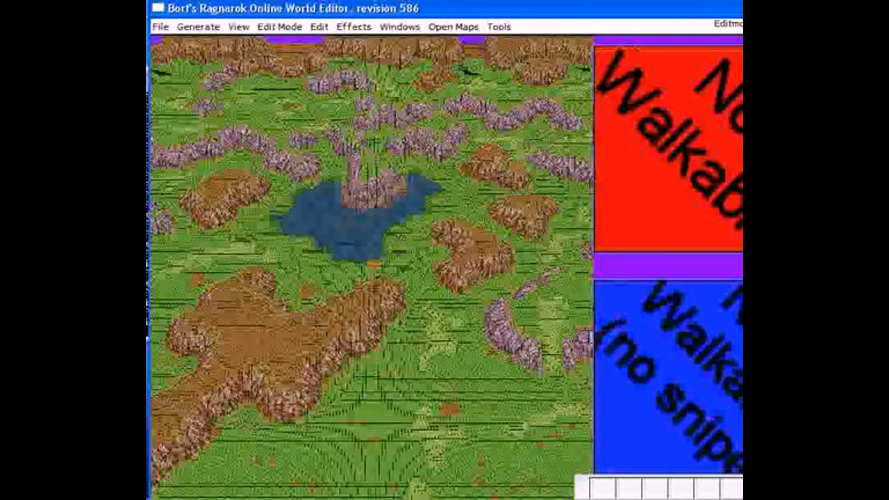
left_click_drag(375, 299, 406, 340)
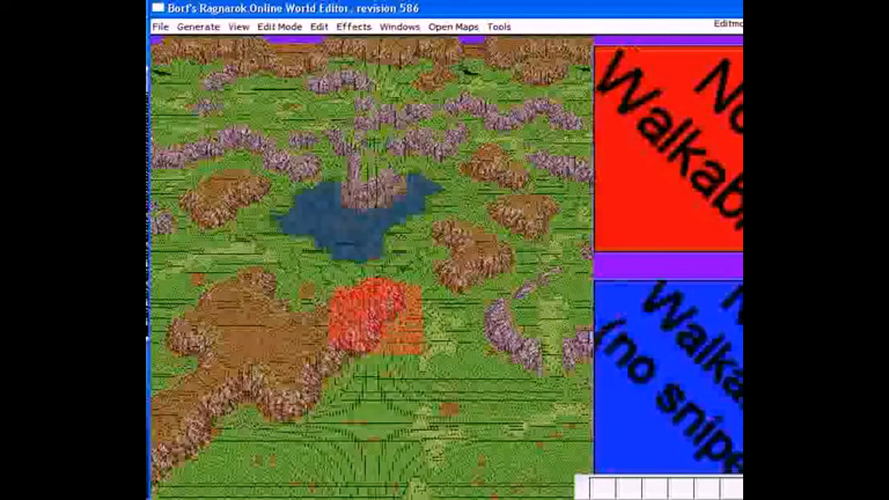
key("plus")
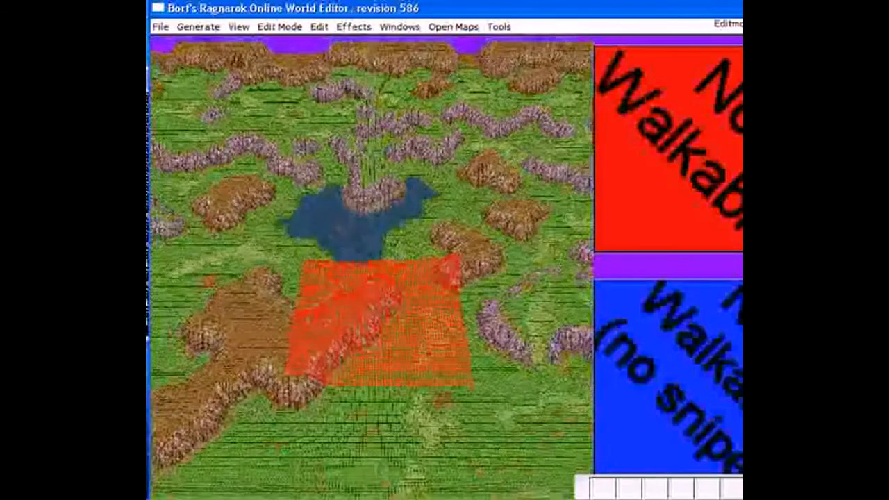
key("plus")
key("plus")
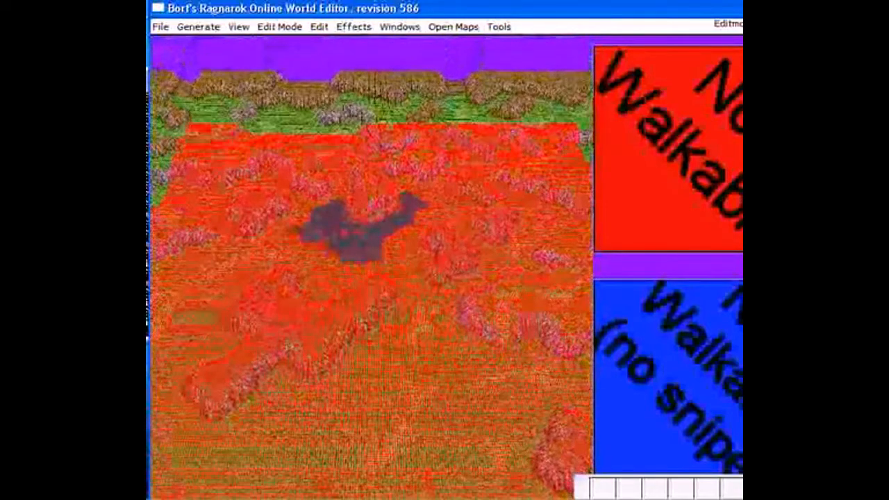
key("ctrl+z")
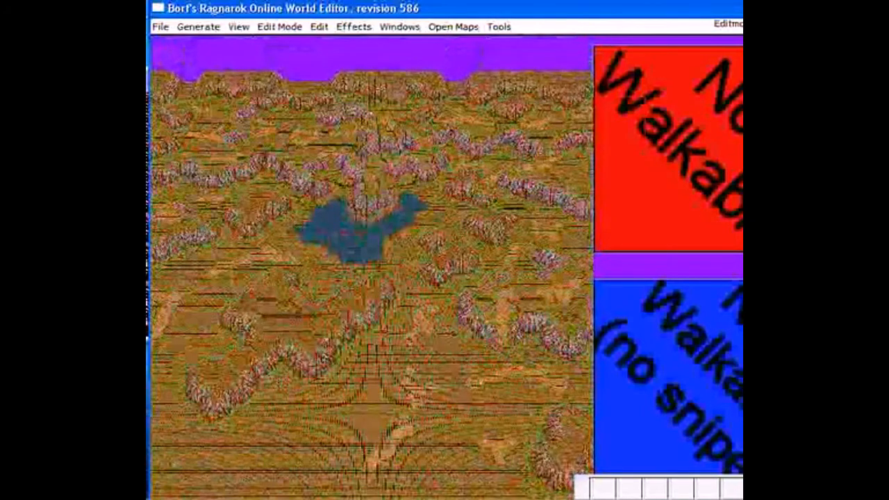
key("plus")
key("minus")
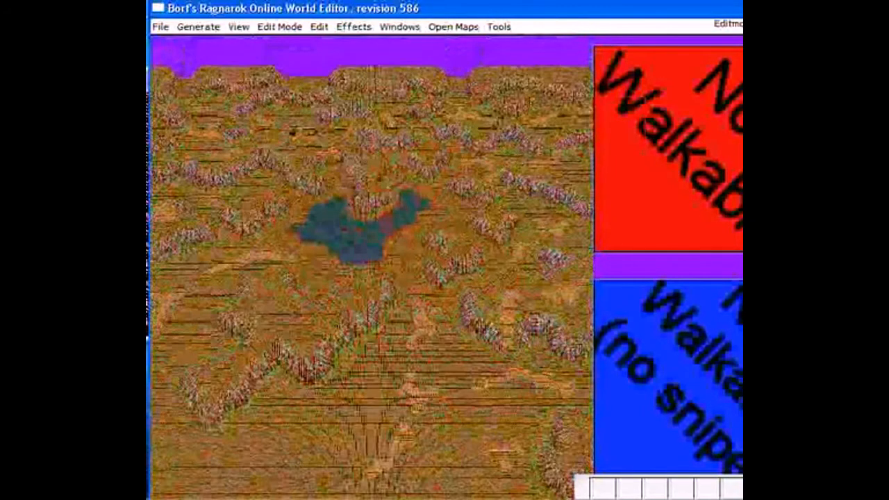
scroll(372, 268, "up", 5)
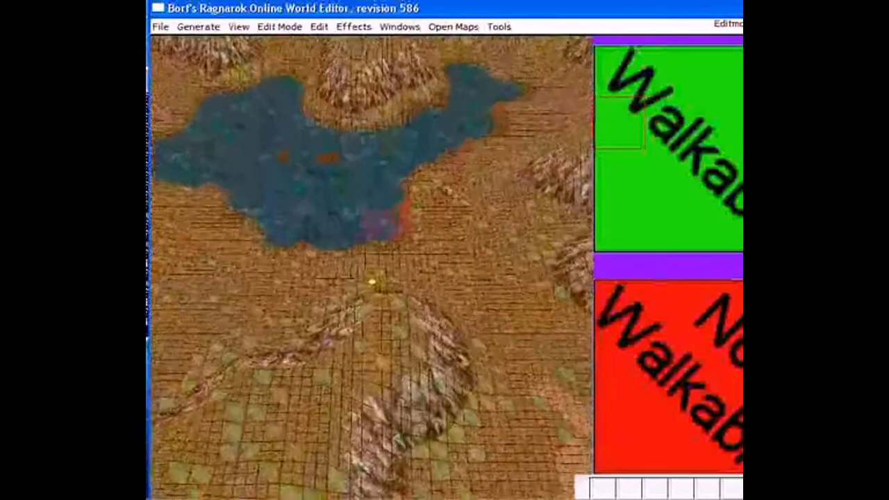
Paint walkable tiles from the lake up toward the hill and over the lower-left ground
key("Left")
key("Left")
key("Left")
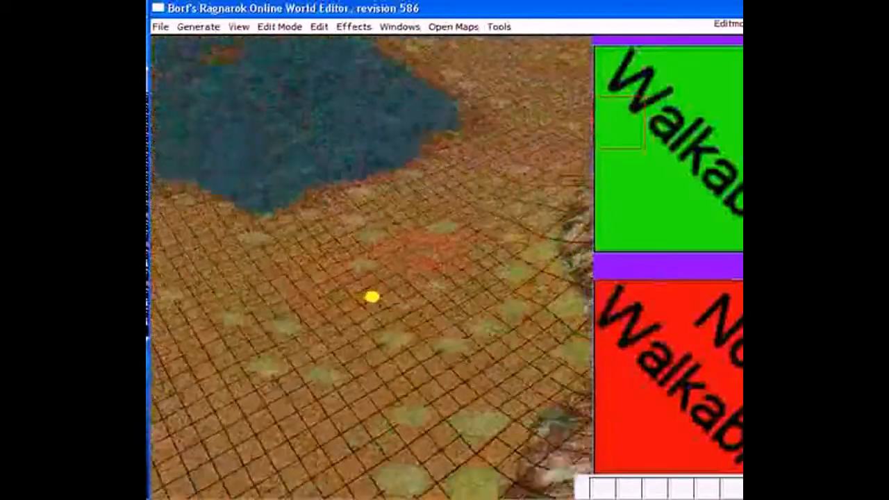
left_click(371, 297)
mouse_move(371, 296)
left_mouse_down()
mouse_move(417, 181)
mouse_move(479, 132)
left_mouse_up()
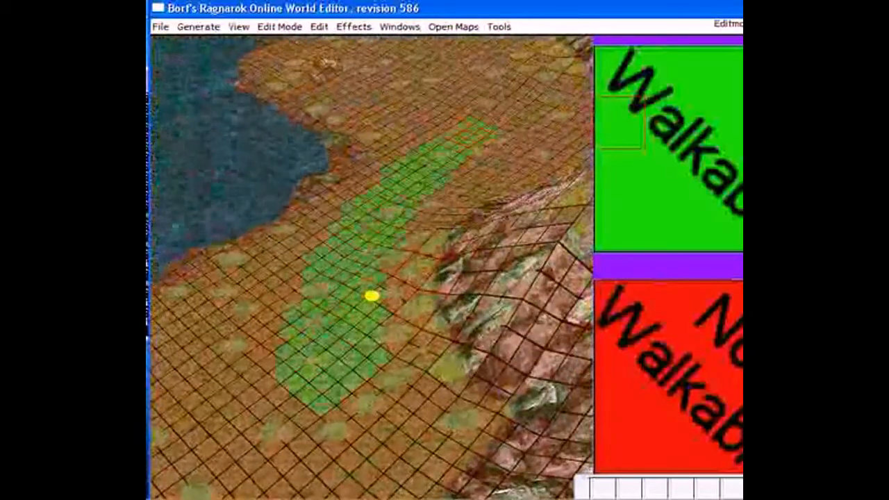
mouse_move(312, 312)
left_mouse_down()
mouse_move(208, 361)
mouse_move(243, 458)
left_mouse_up()
Paint walkable paths below and beside the hill, then ask to quit with Escape
key("Left")
key("Left")
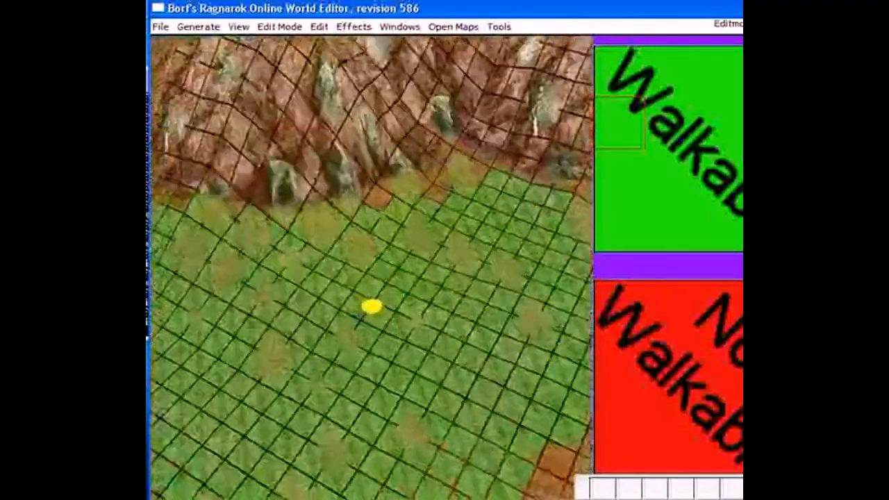
key("Left")
key("Left")
key("Left")
key("Left")
key("Left")
key("Left")
key("Left")
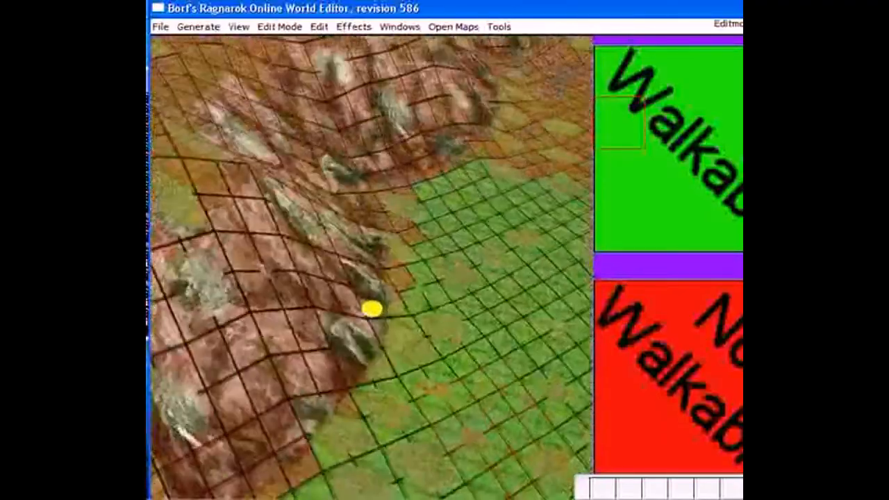
key("Left")
key("Left")
key("Left")
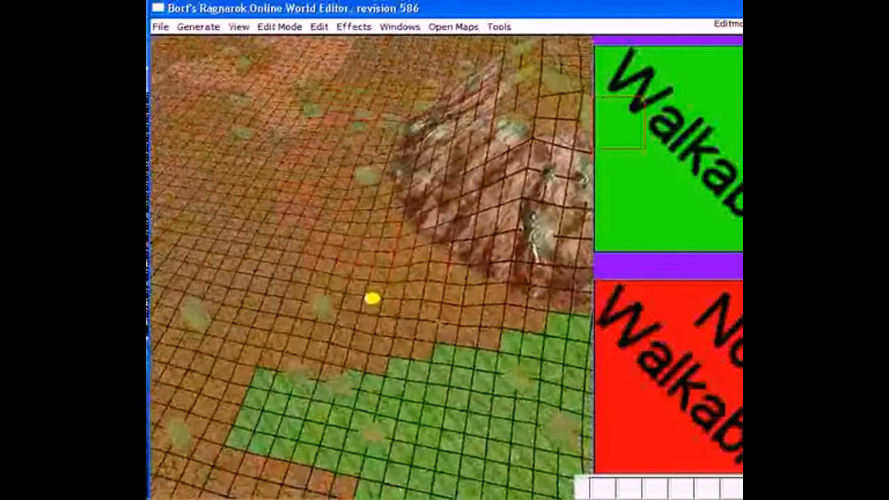
mouse_move(340, 90)
left_mouse_down()
mouse_move(326, 271)
mouse_move(514, 403)
left_mouse_up()
mouse_move(347, 354)
left_mouse_down()
mouse_move(277, 229)
mouse_move(285, 150)
left_mouse_up()
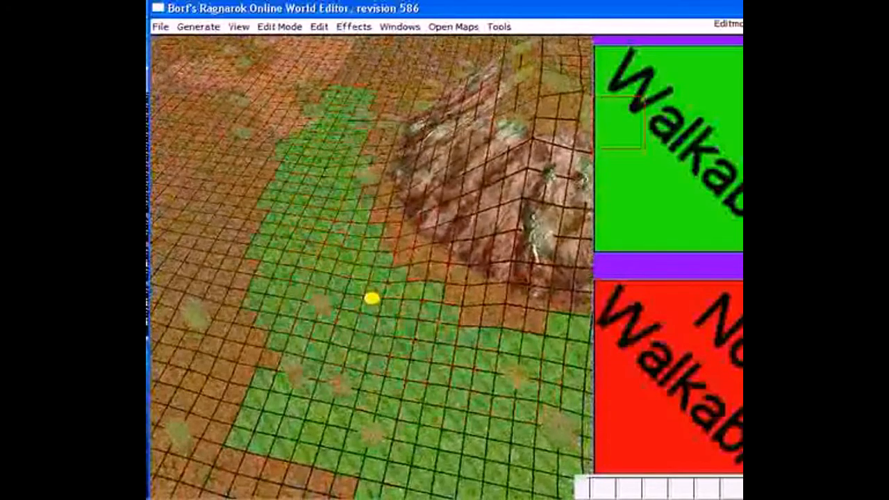
mouse_move(413, 274)
left_mouse_down()
mouse_move(514, 319)
mouse_move(528, 340)
left_mouse_up()
scroll(371, 298, "down", 3)
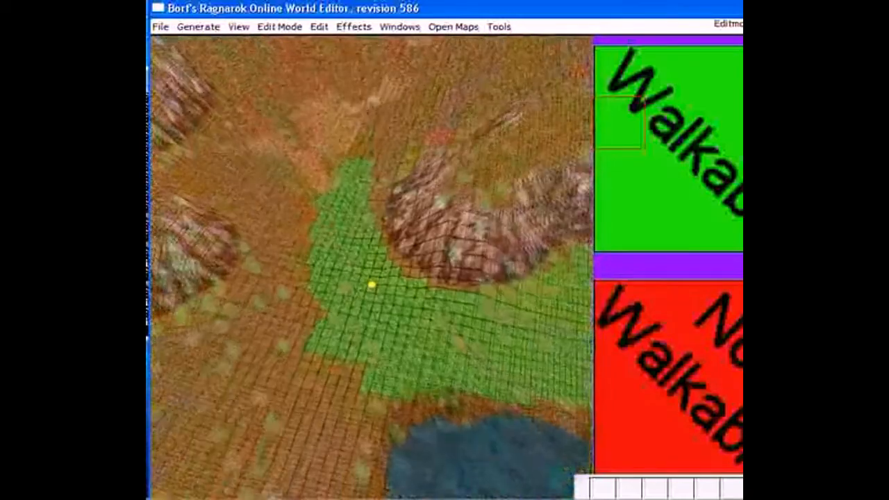
scroll(372, 299, "down", 1)
key("Escape")
Confirm the 'Are you sure you want to quit?' prompt to close BrowEdit
key("Return")
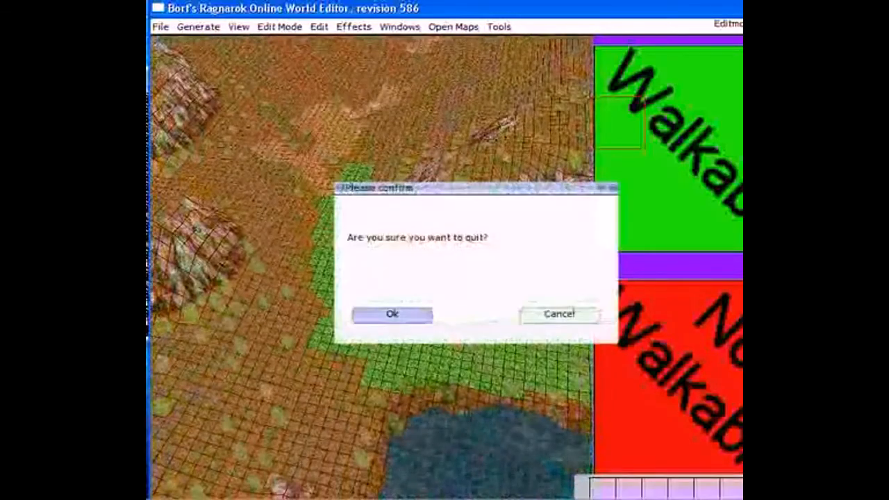